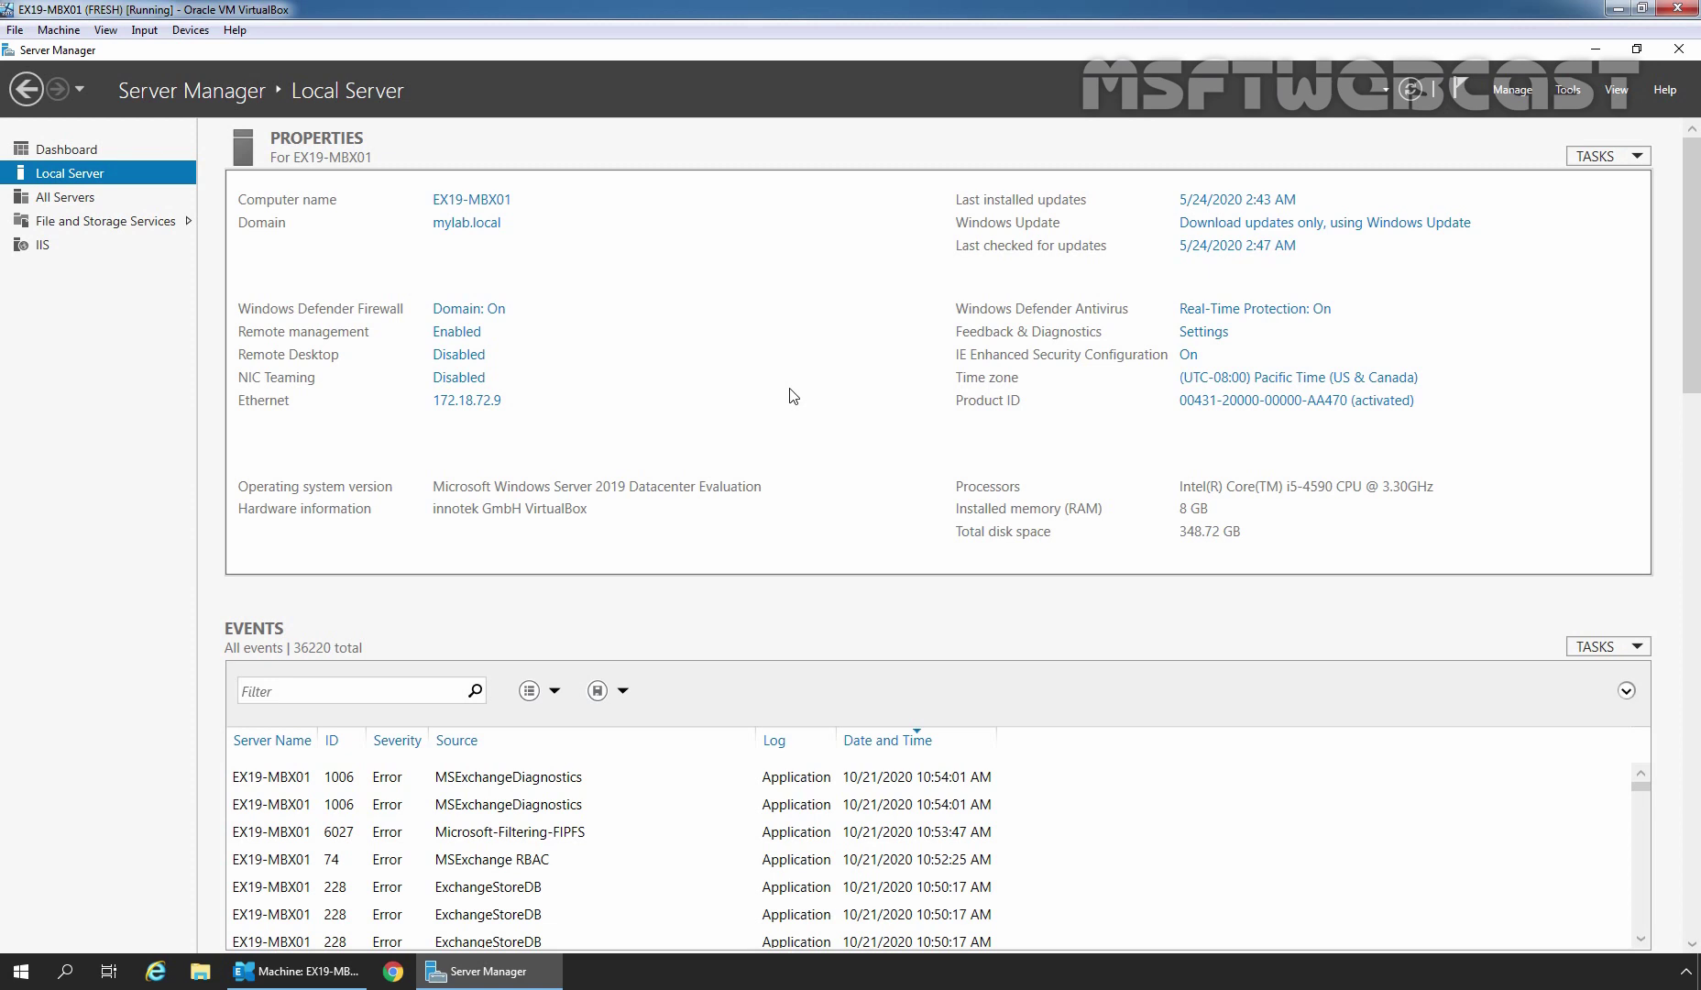
- Launch Internet Explorer and proceed past the local ecp site's certificate warning
left_click(156, 973)
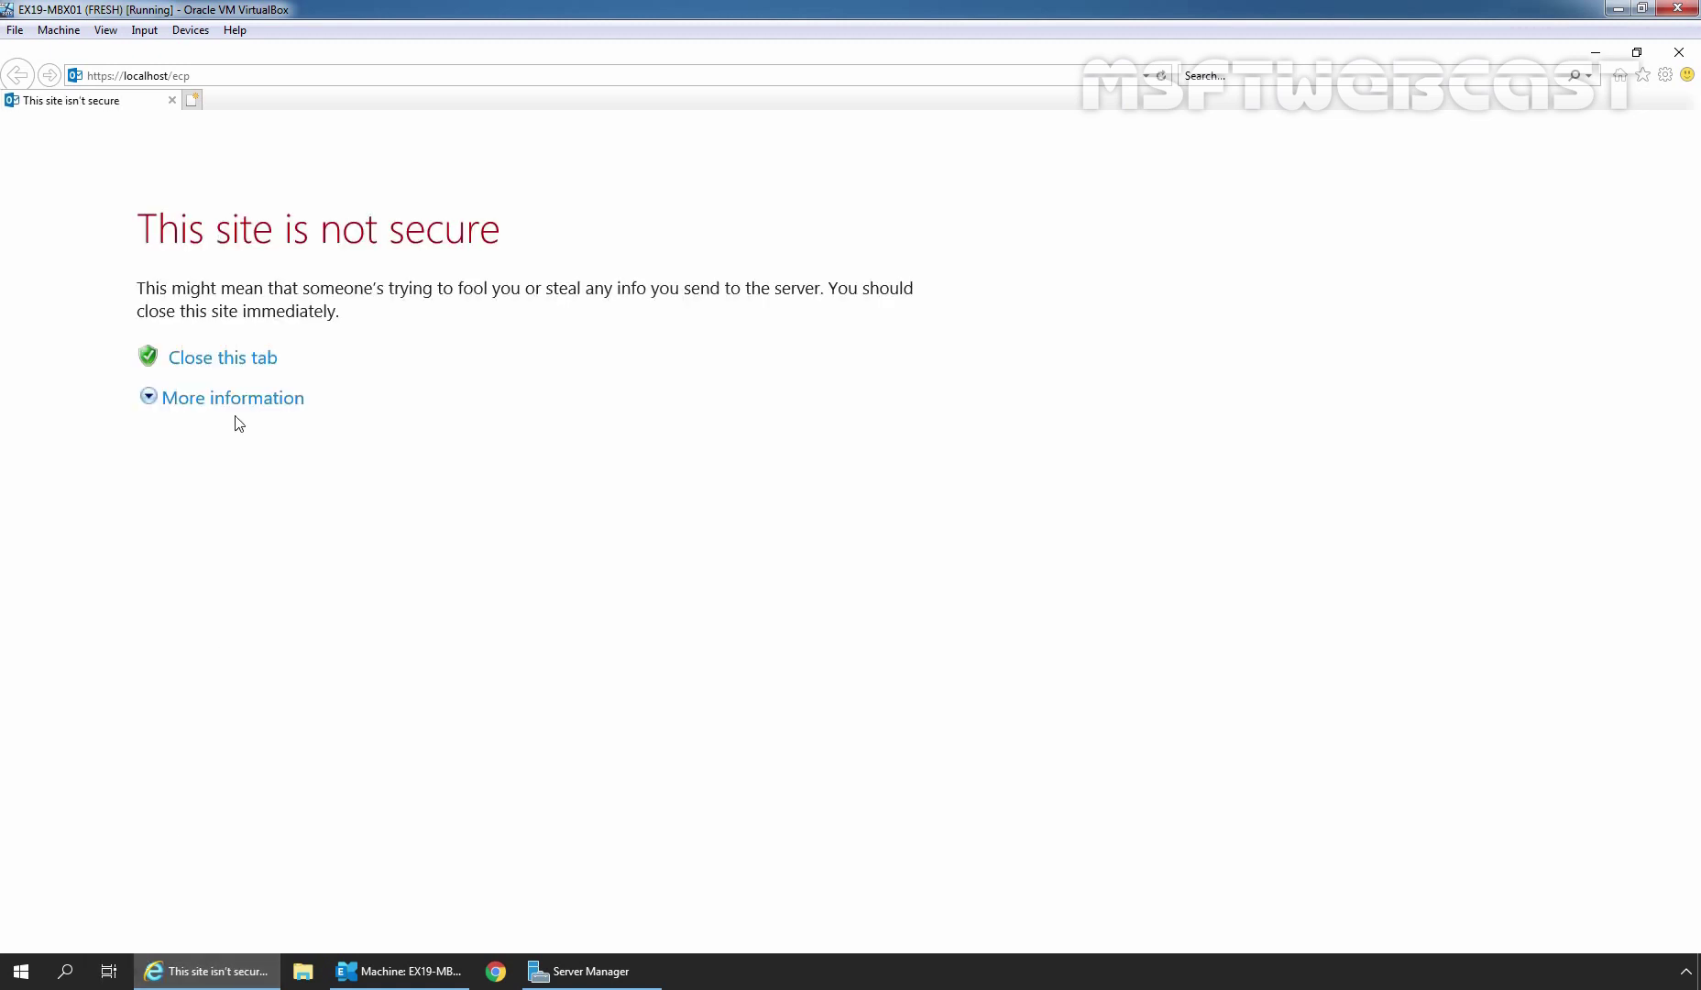
left_click(236, 403)
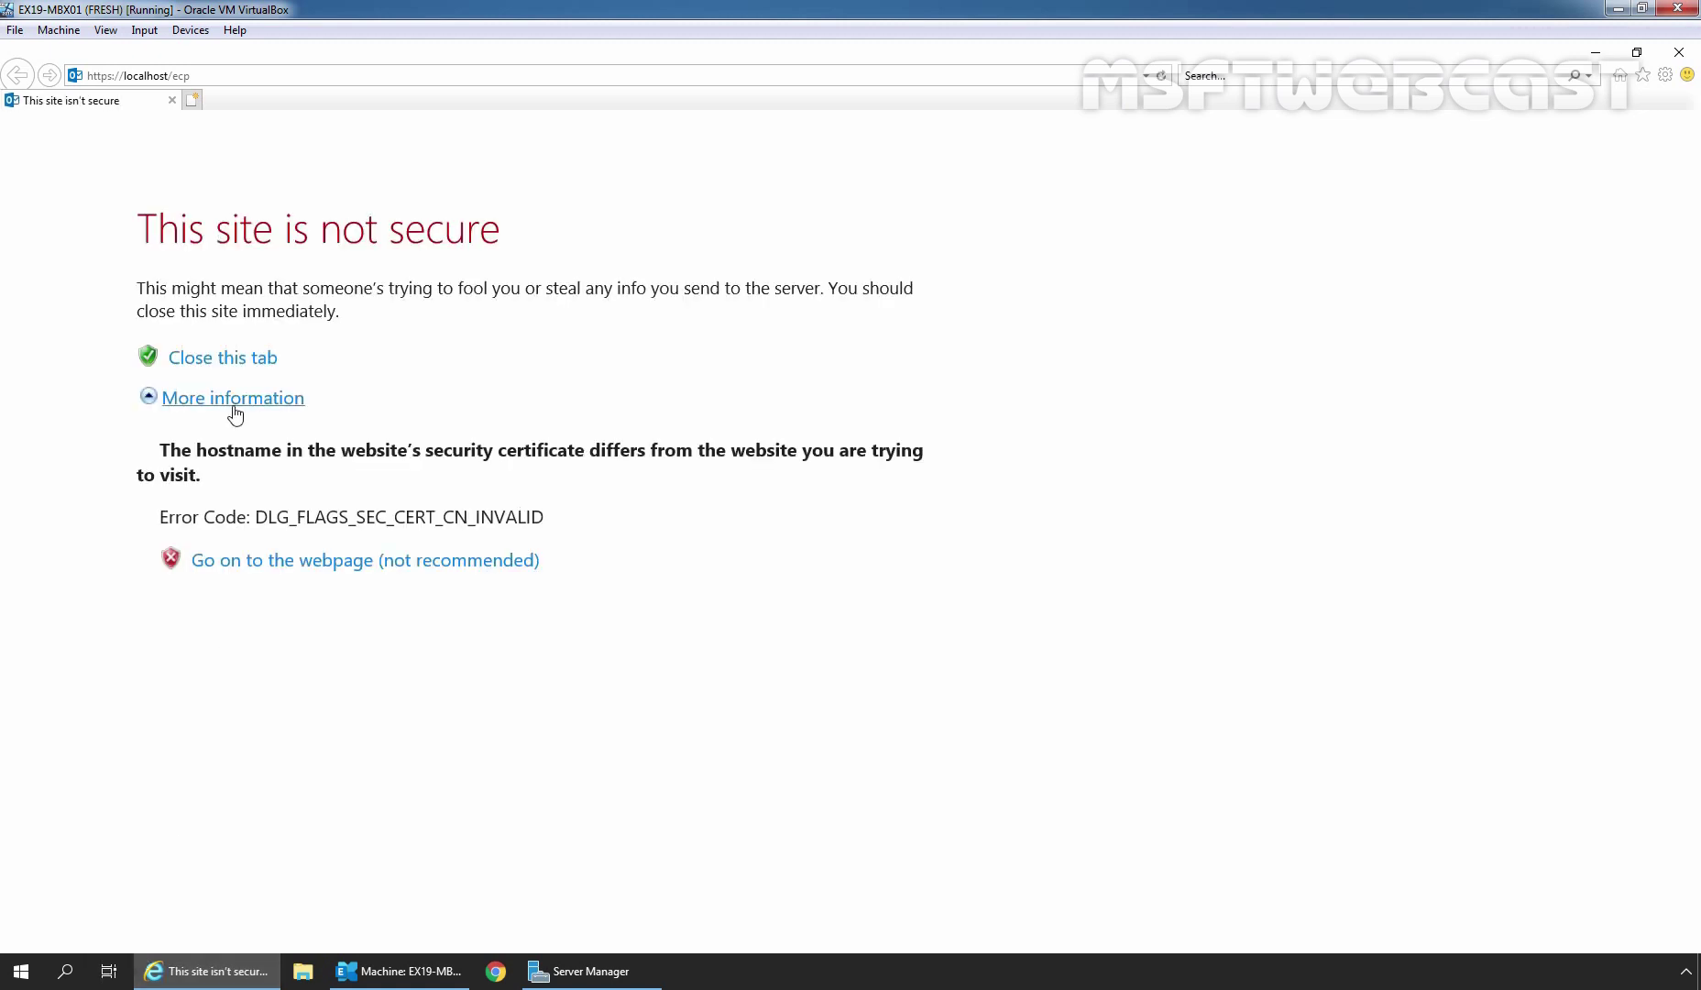
left_click(322, 561)
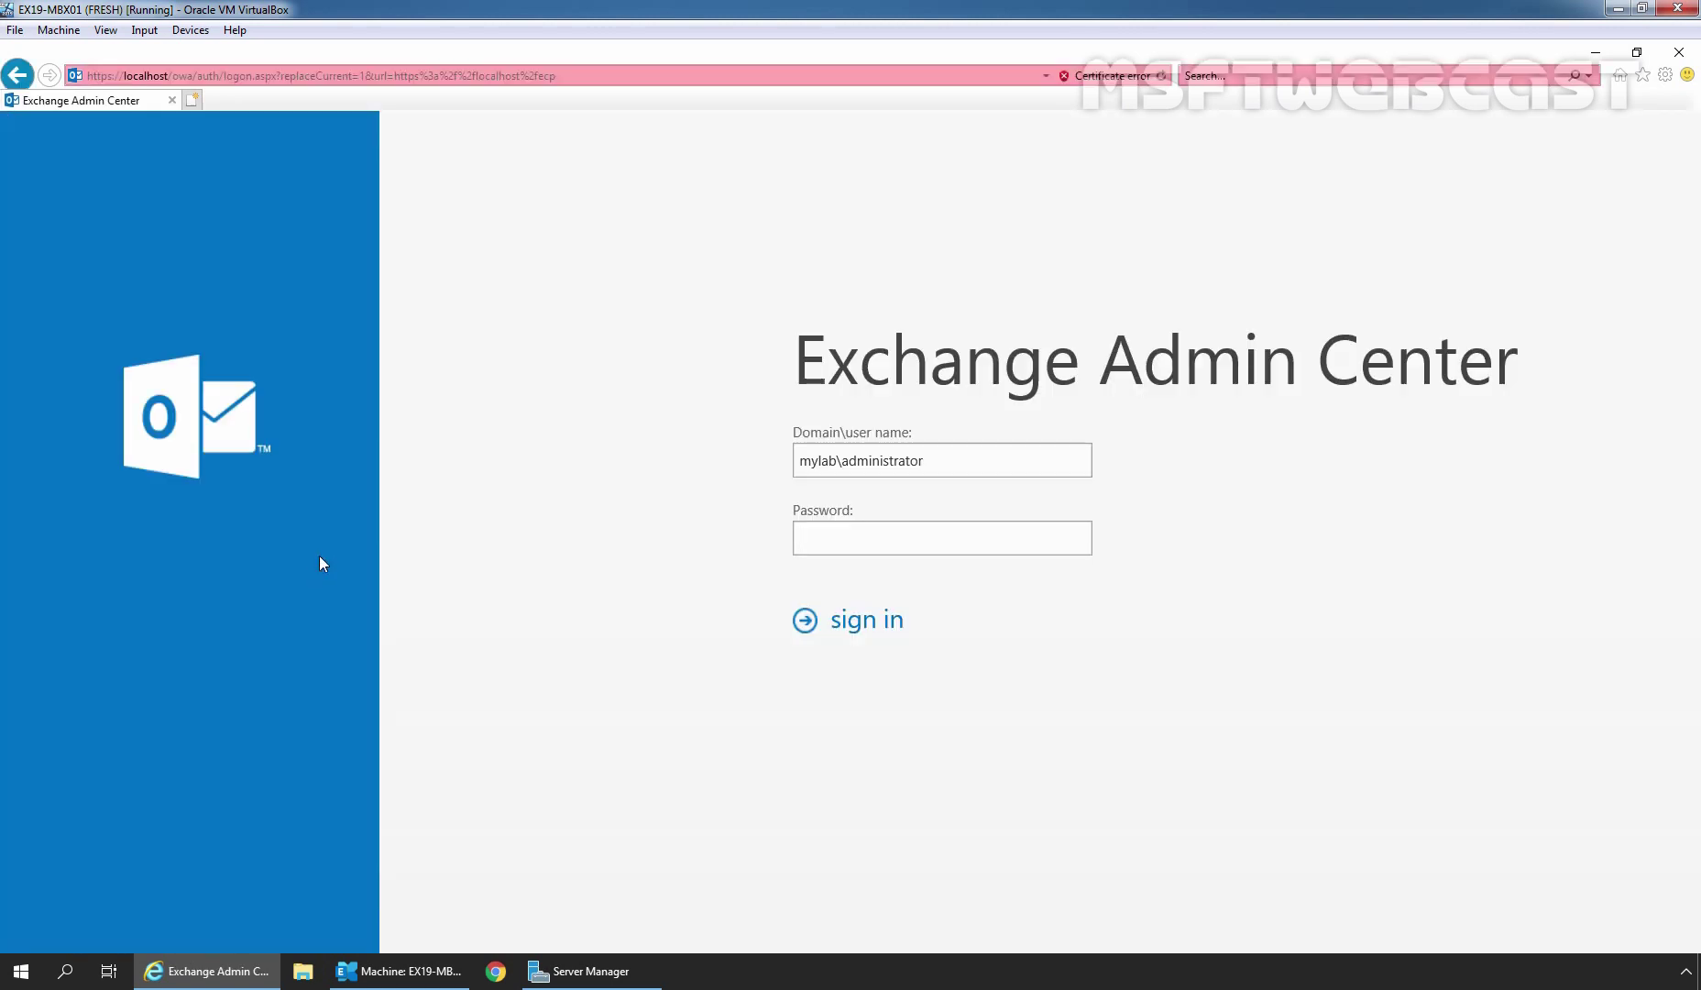
- Sign in with the administrator password and go to mail flow's empty send connectors list
type("•••••••••")
left_click(859, 629)
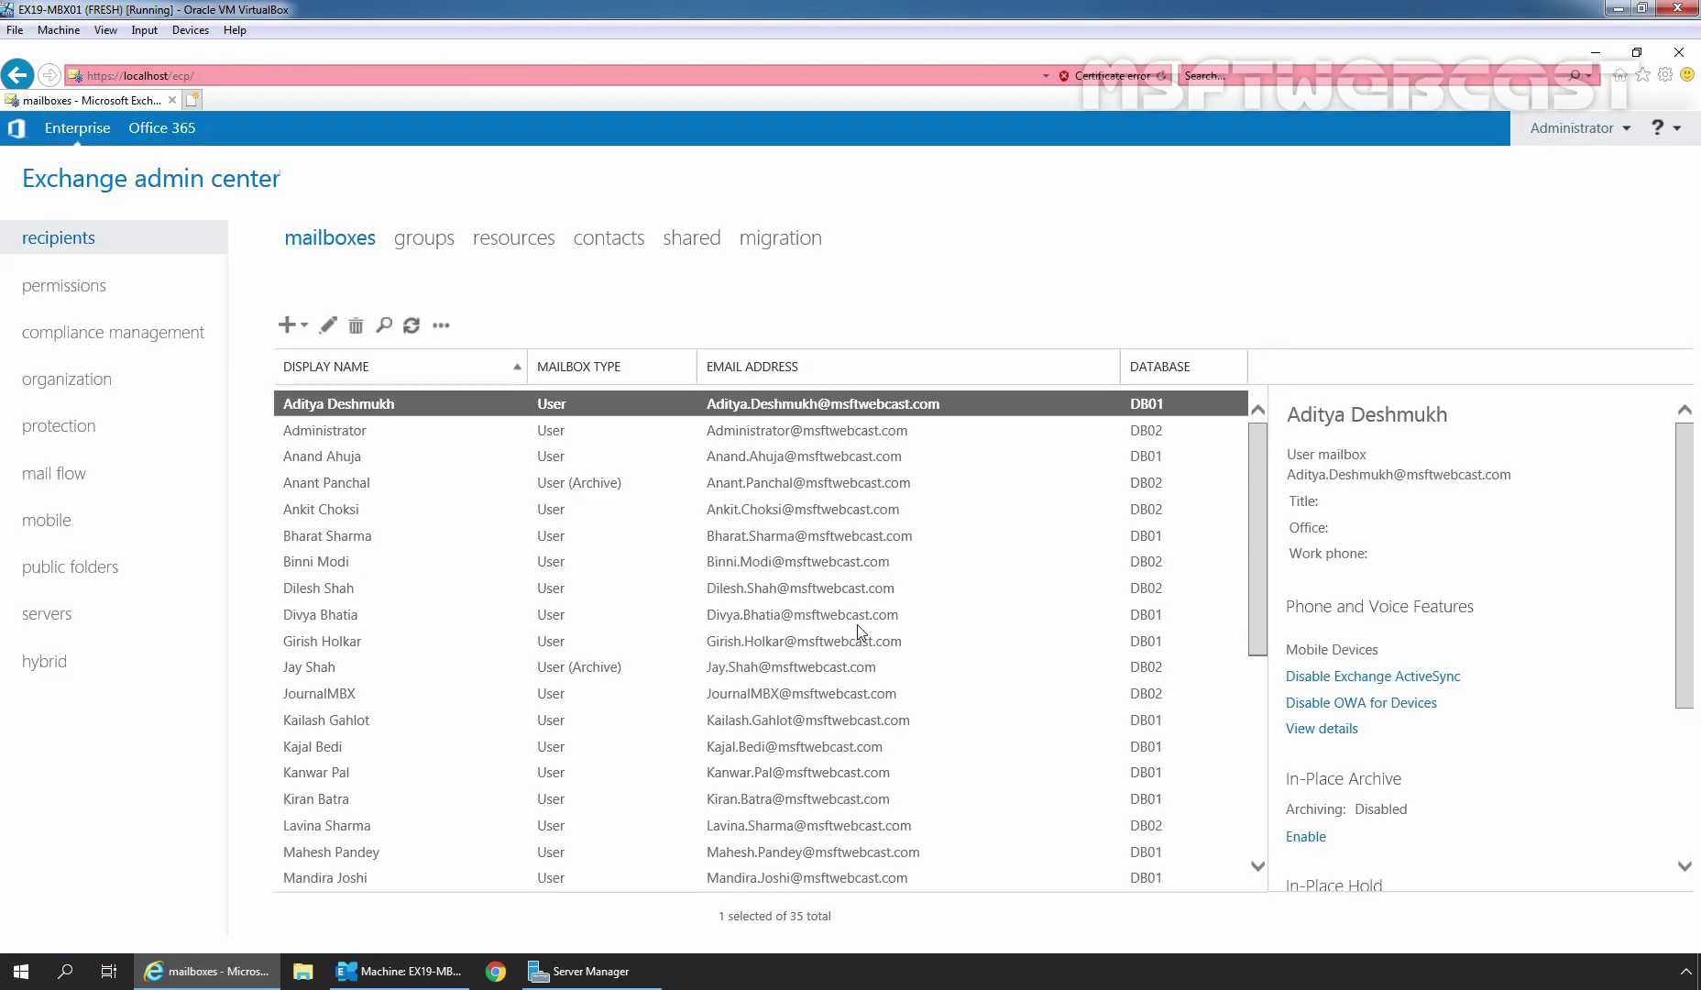
left_click(56, 484)
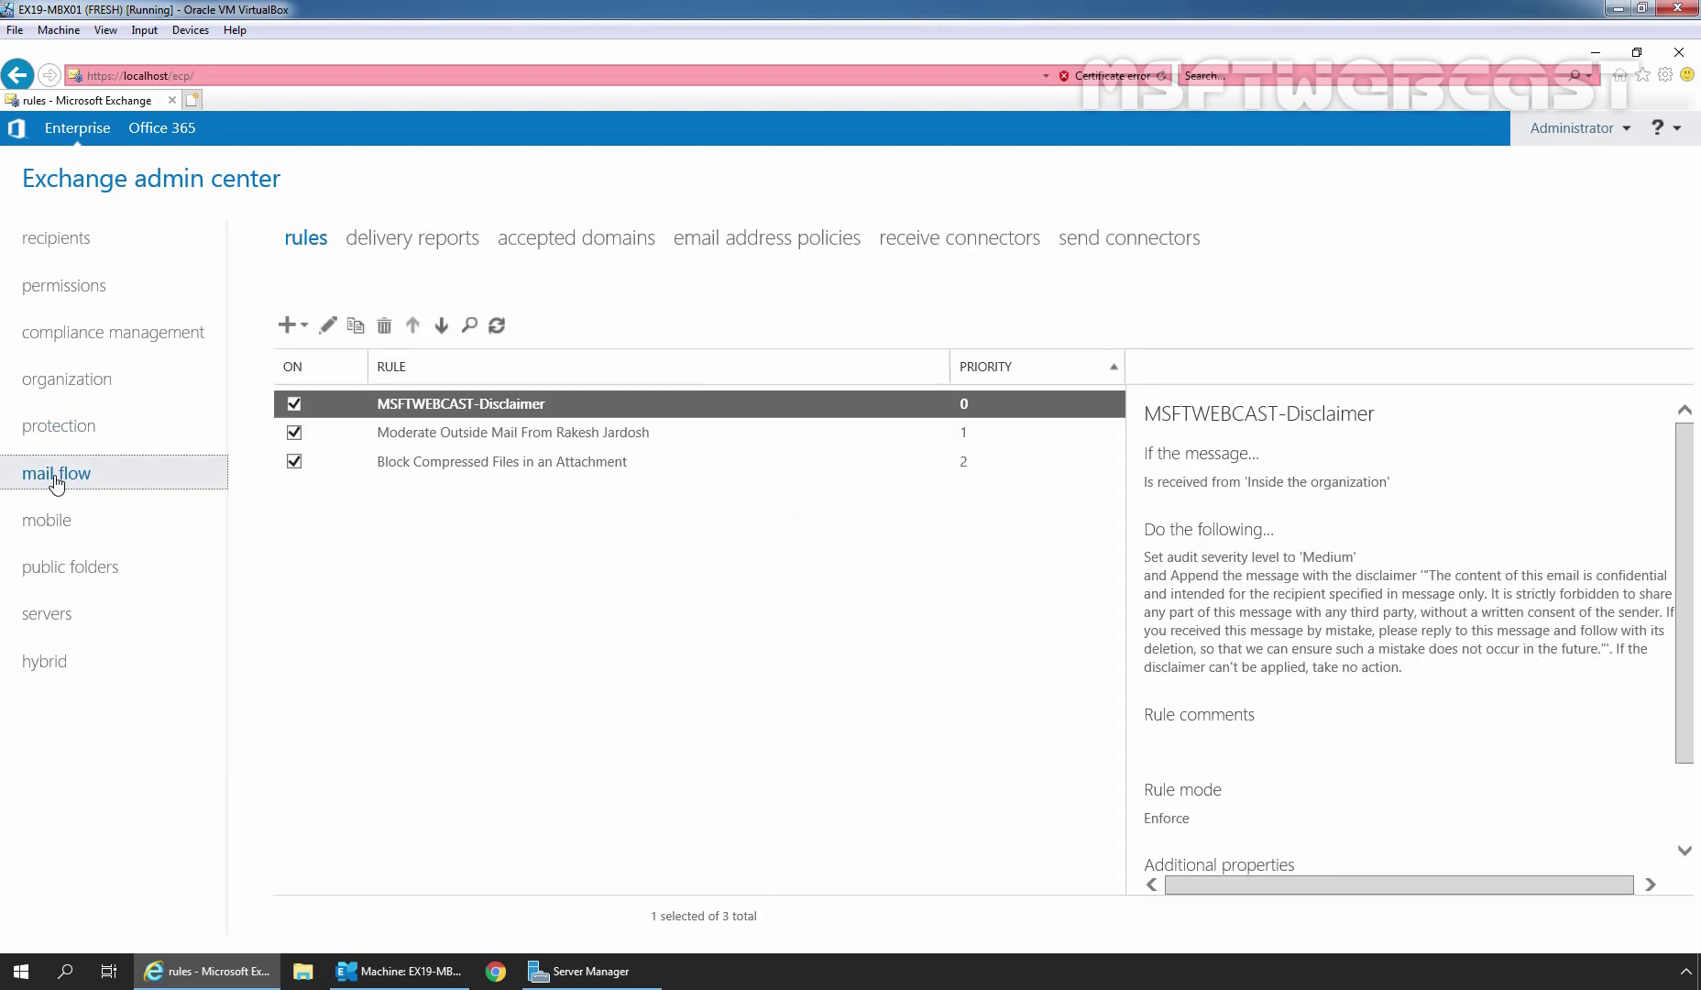
left_click(1128, 243)
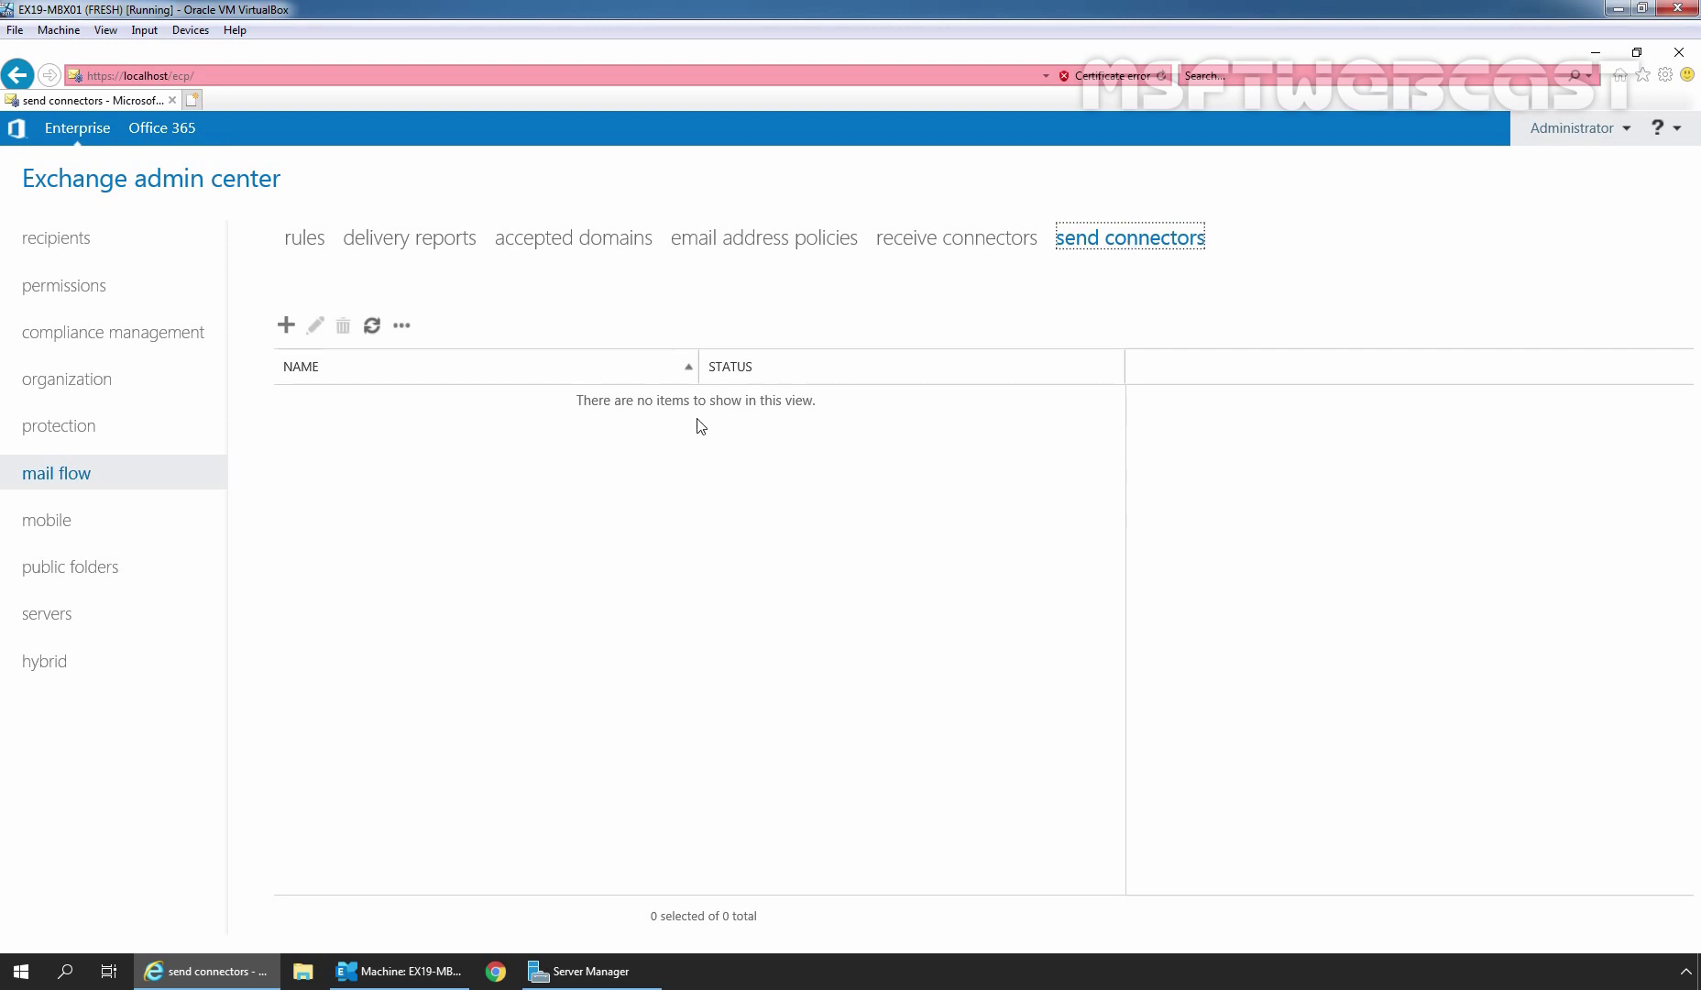
- Create a new send connector named MSFTWEBCAST_EXT_Send_Connector with type Internet
left_click(285, 329)
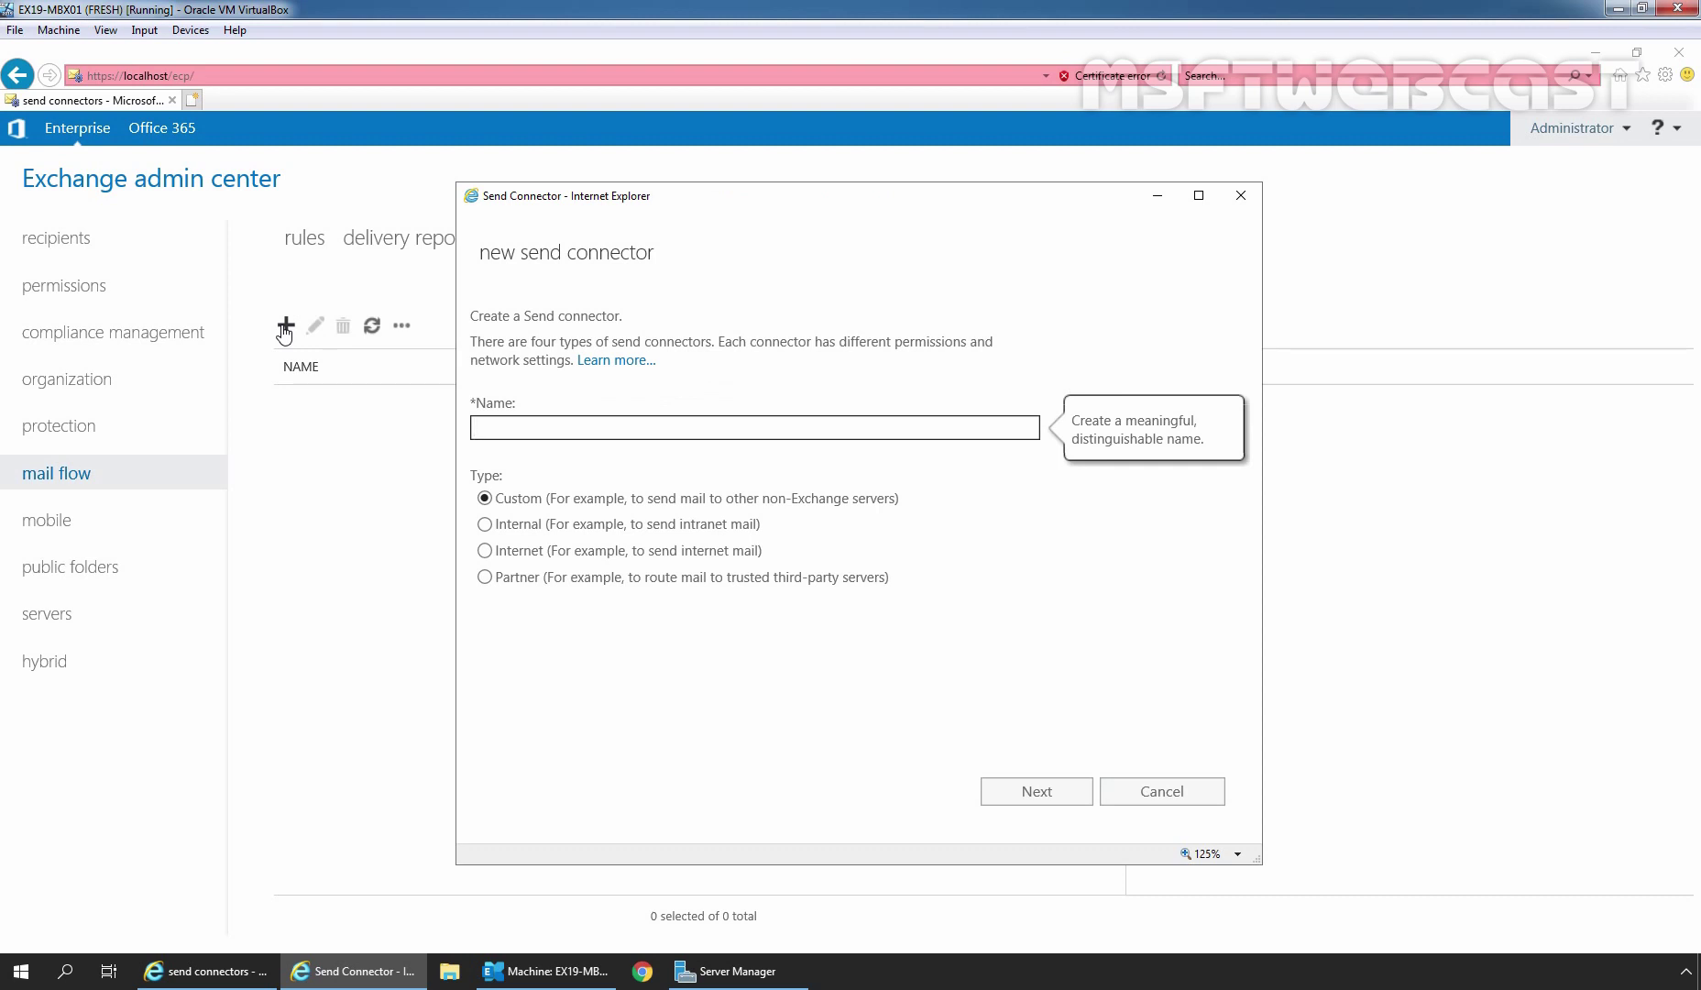
type("MSFTWEBCAST_EXT_Send_Connector")
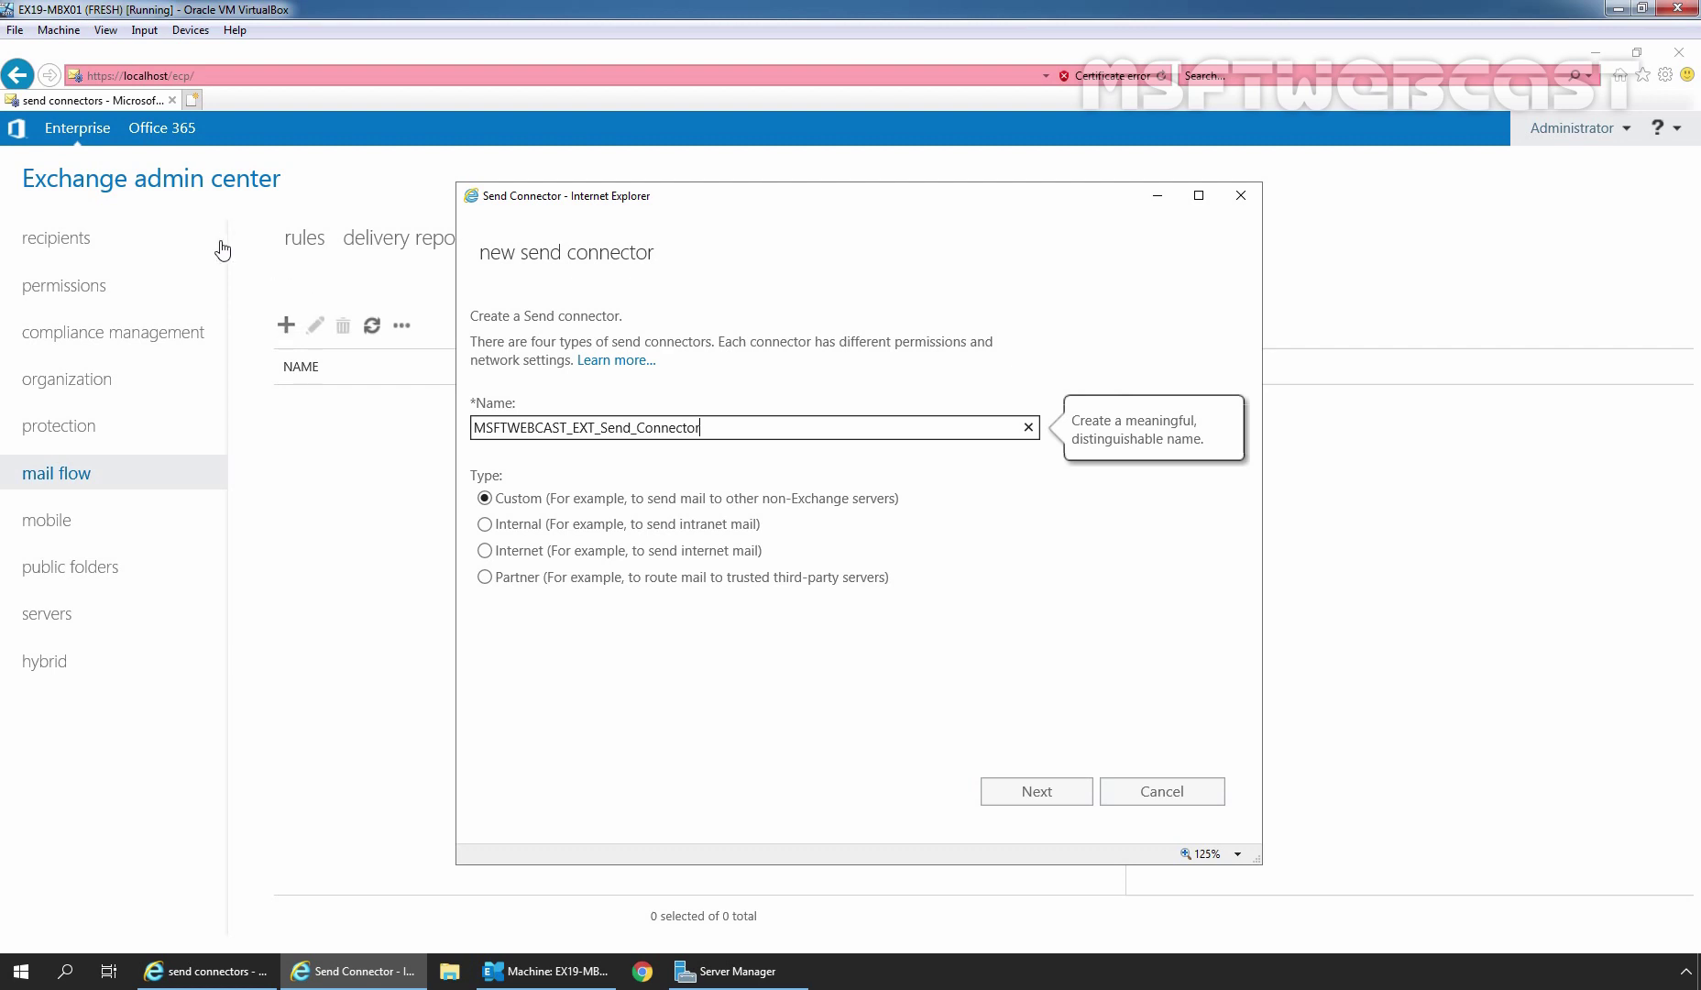
left_click(511, 528)
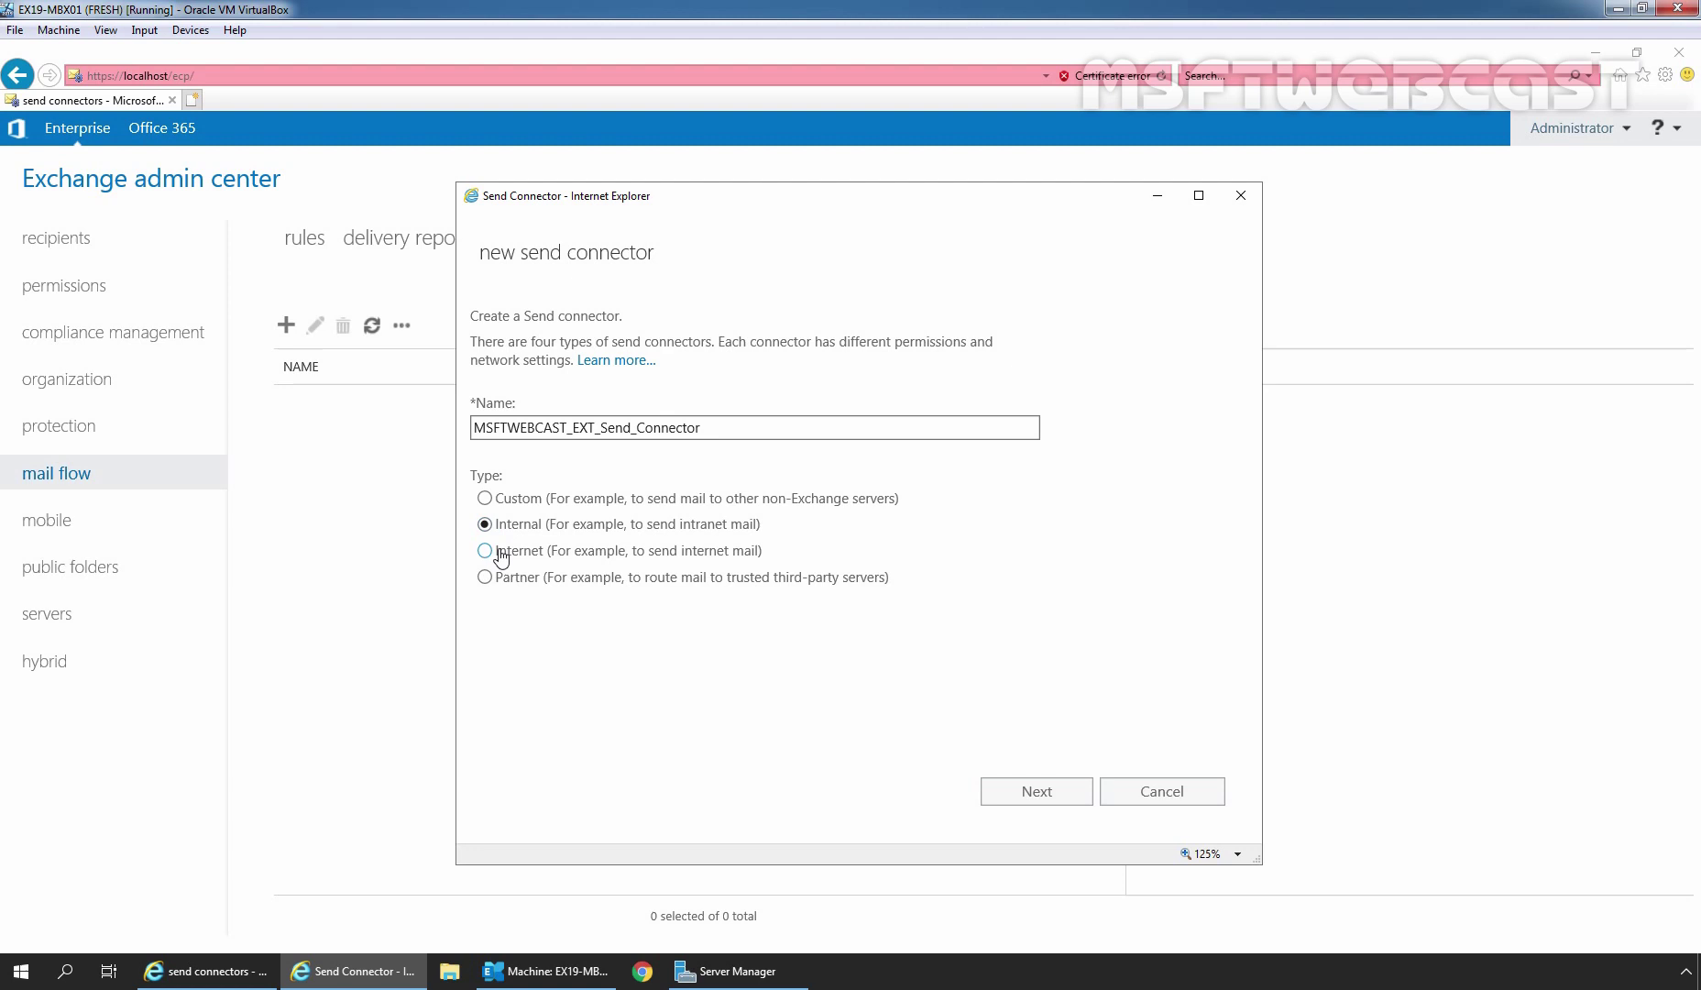
left_click(499, 552)
- Set network delivery to the MX record associated with recipient domain, abandoning a smart host attempt
left_click(1031, 798)
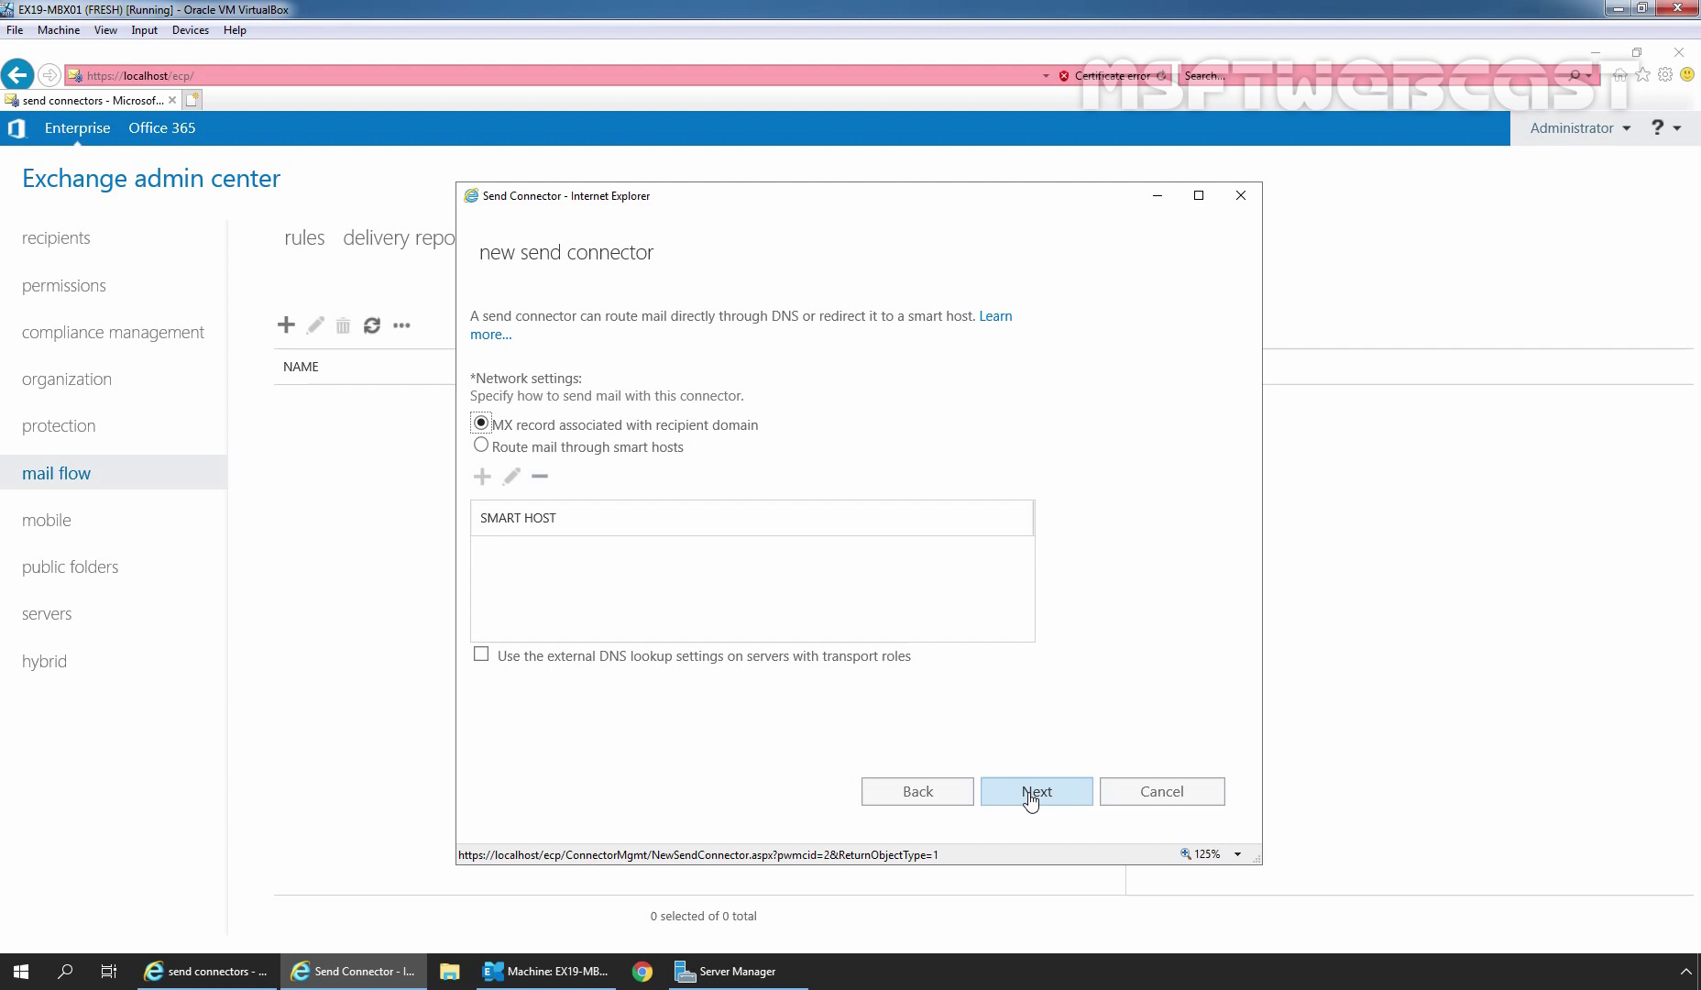
left_click(481, 446)
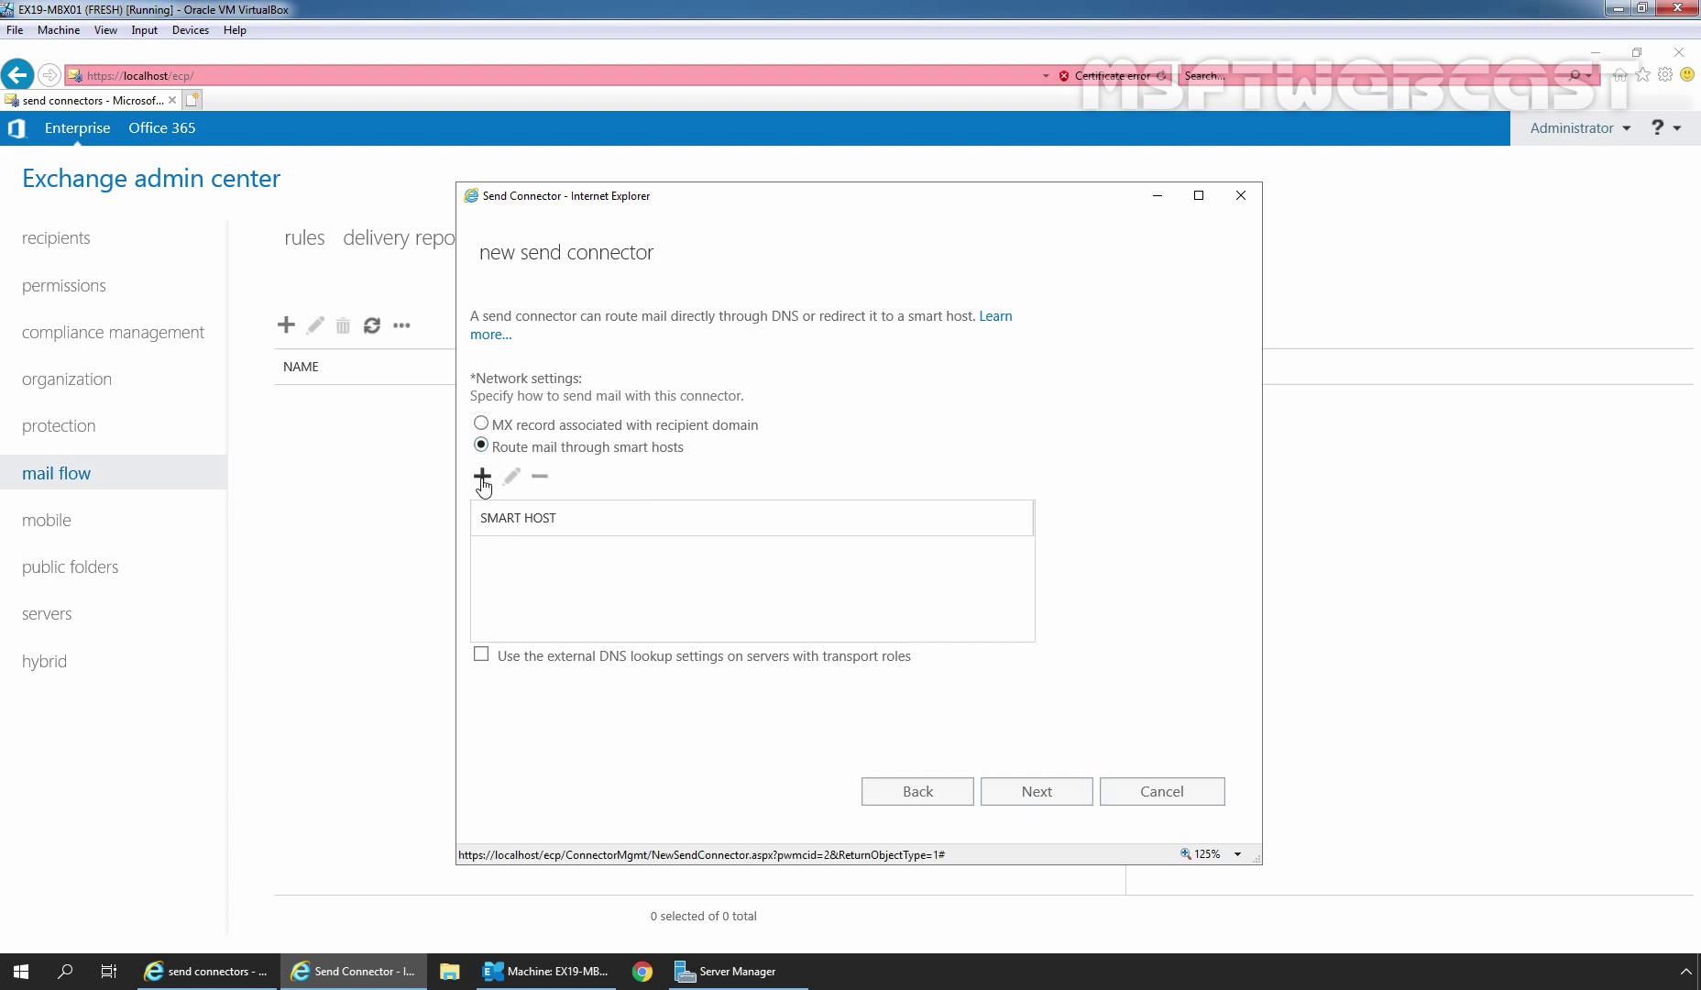
left_click(482, 477)
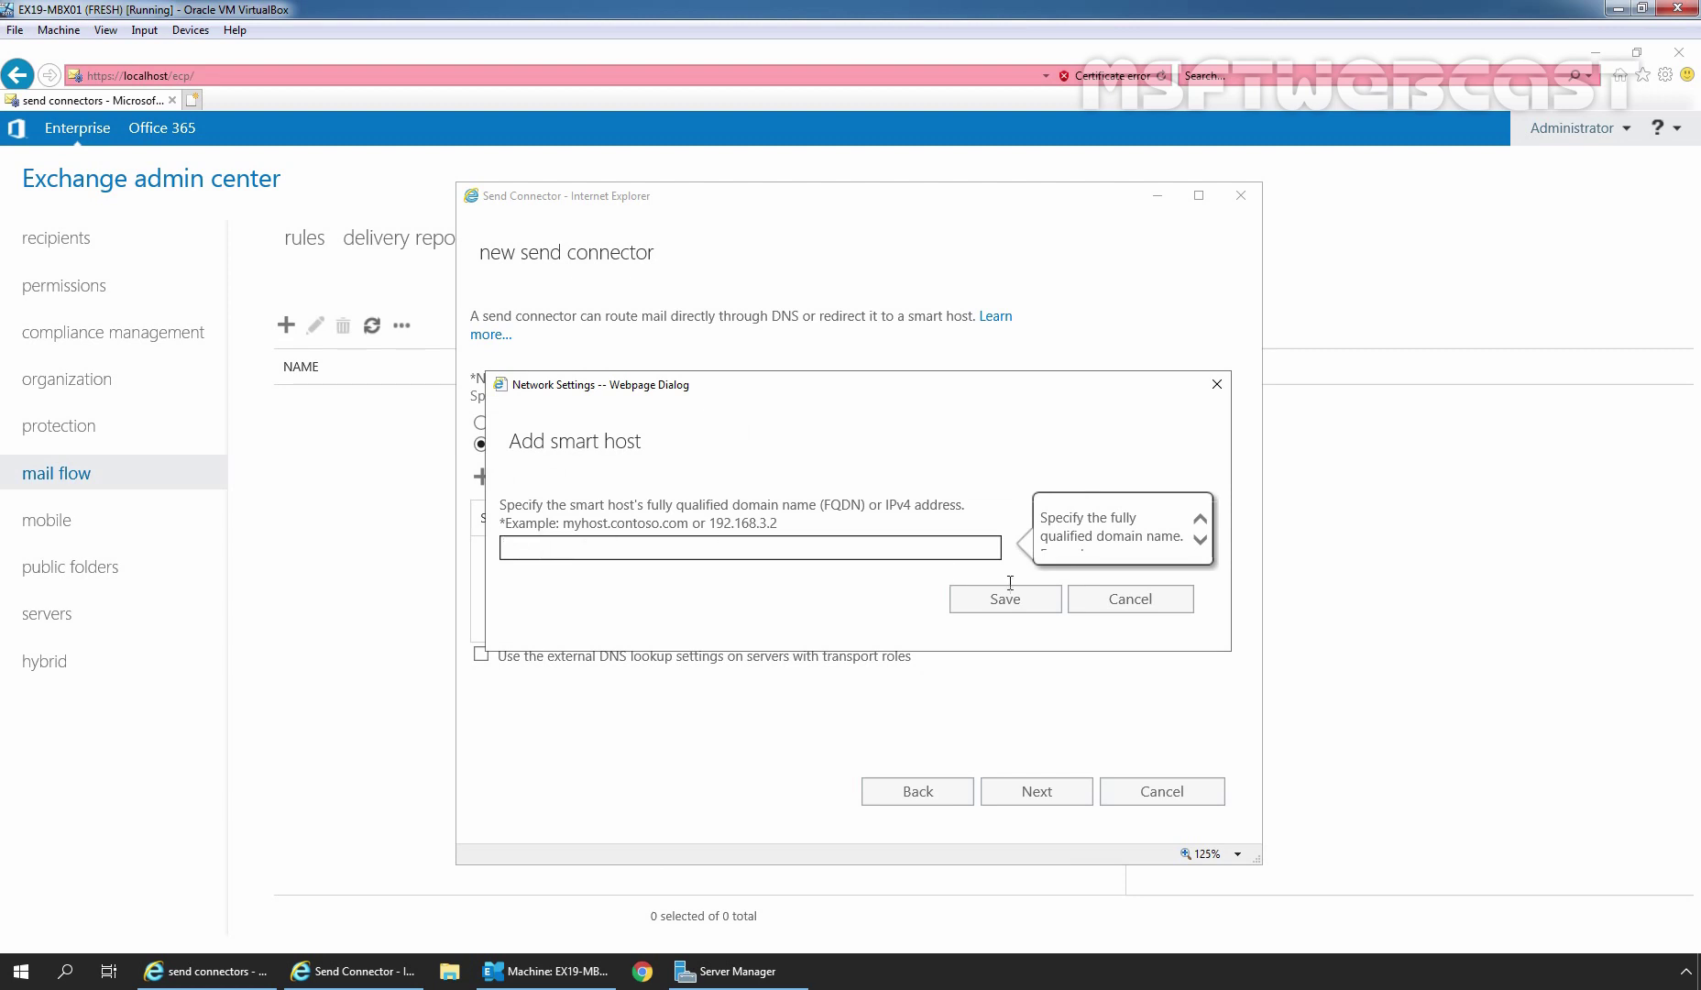
left_click(1120, 600)
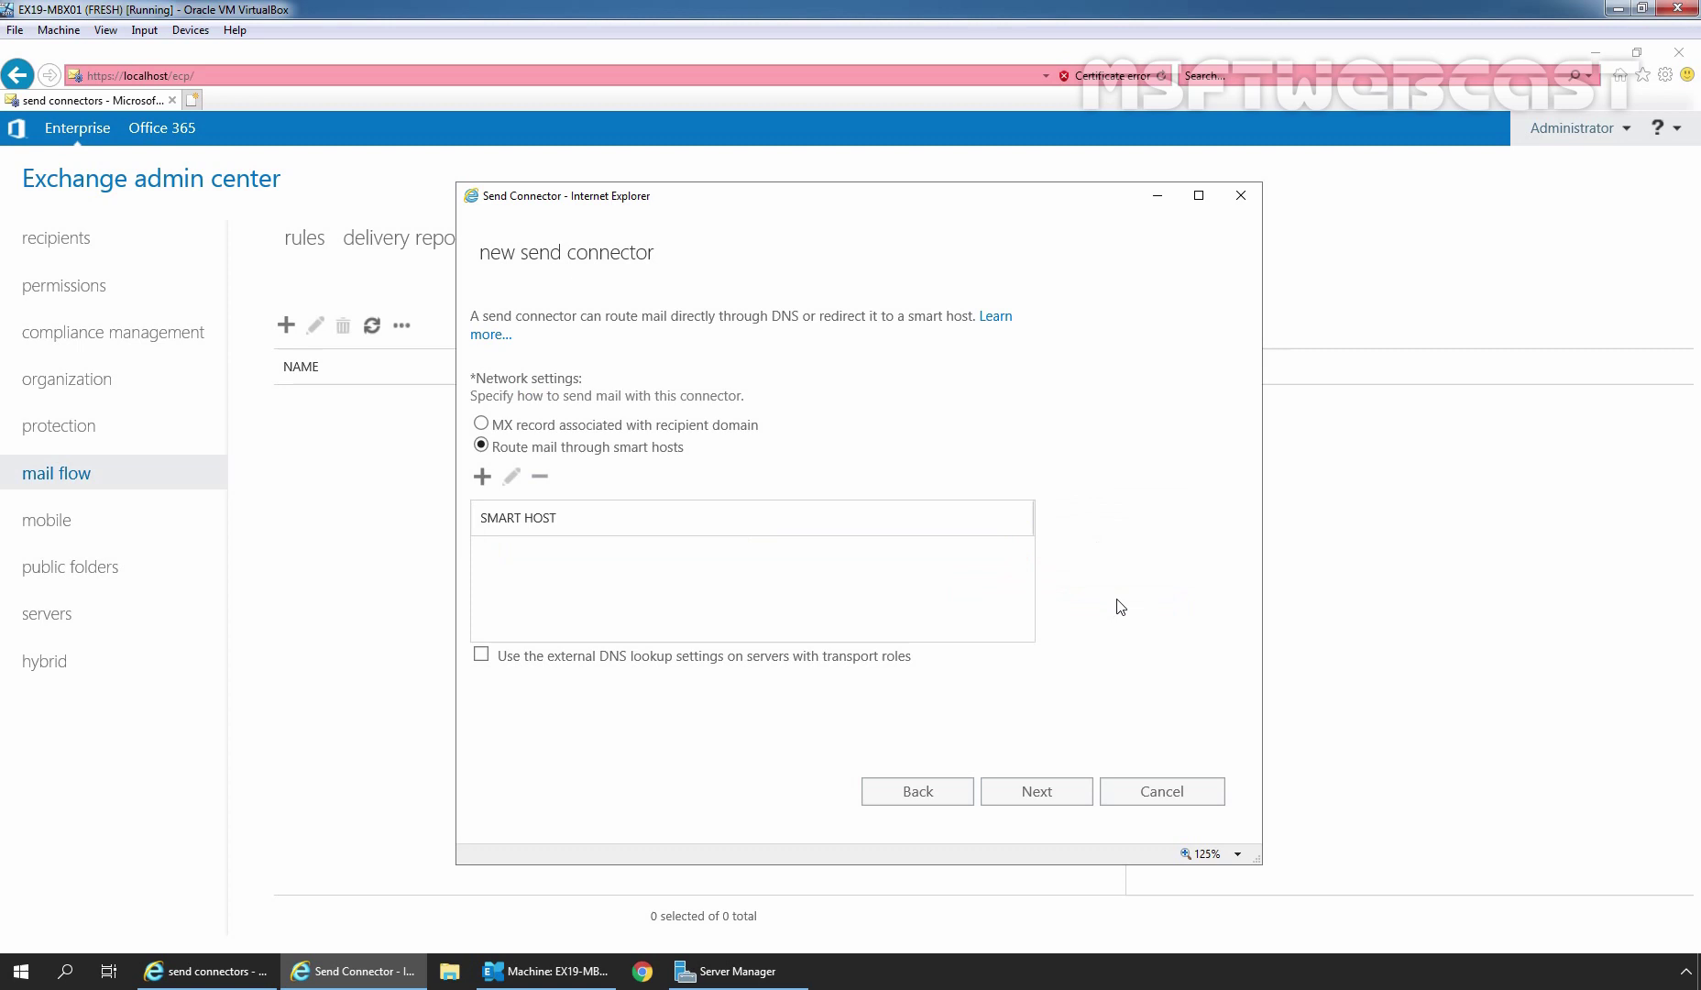
left_click(482, 424)
- Add an SMTP address space with FQDN * and cost 1
left_click(1036, 800)
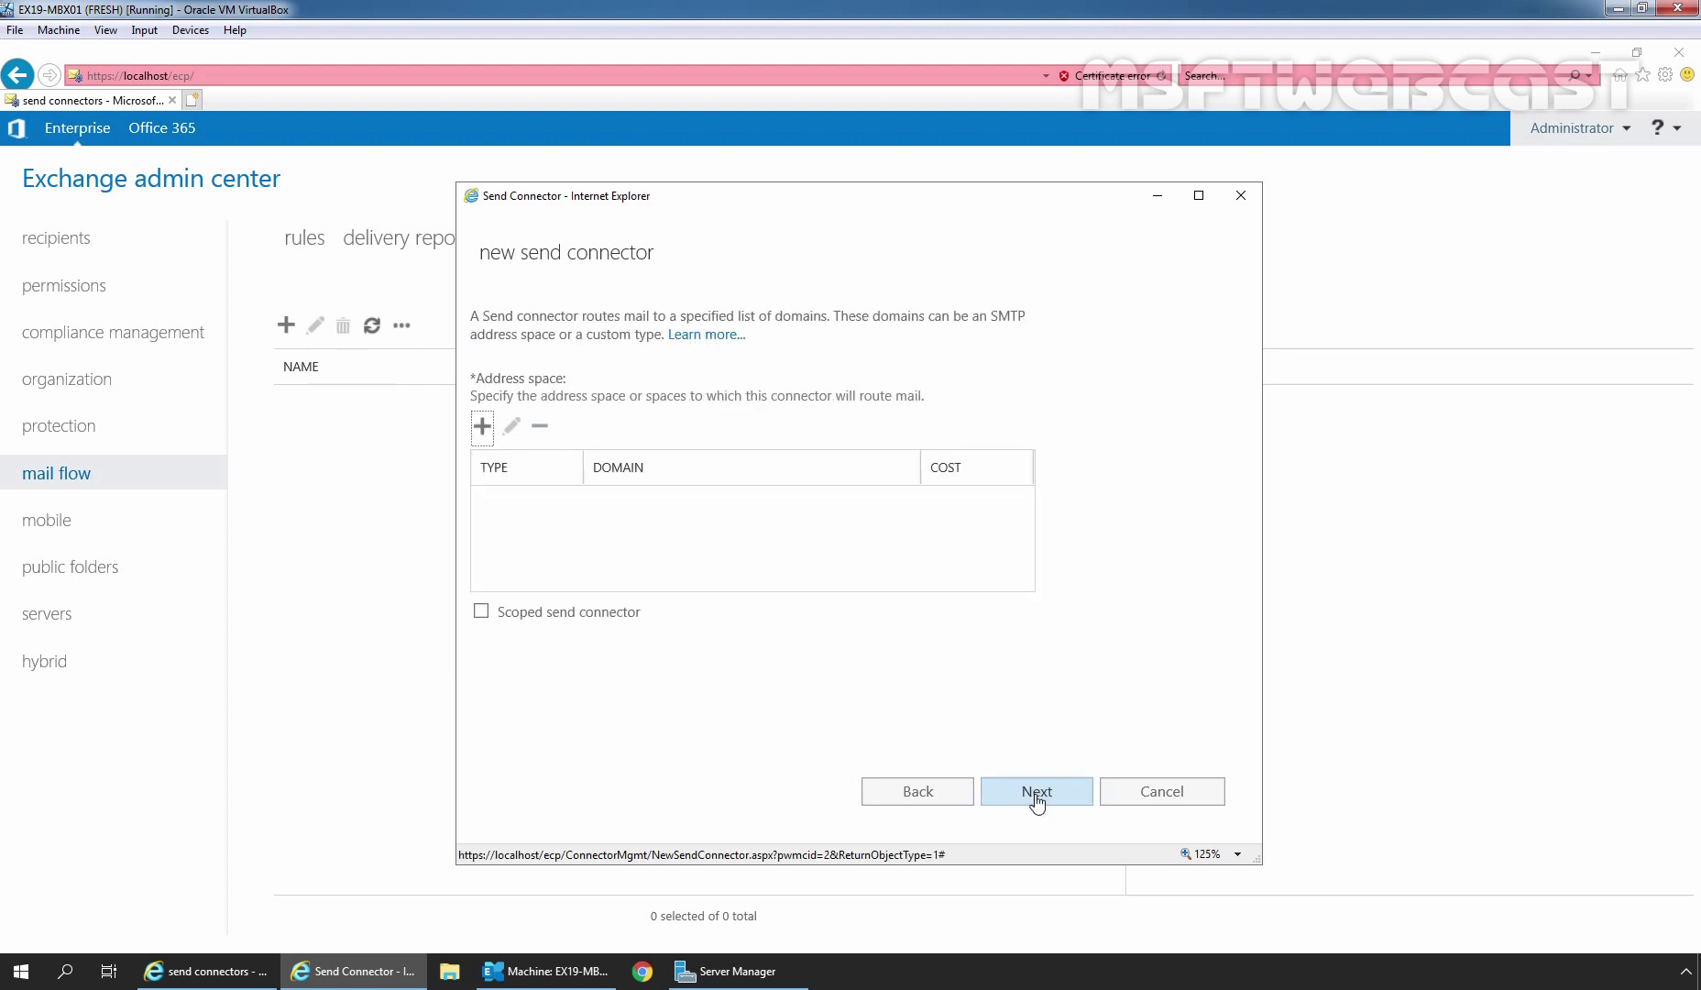
left_click(480, 436)
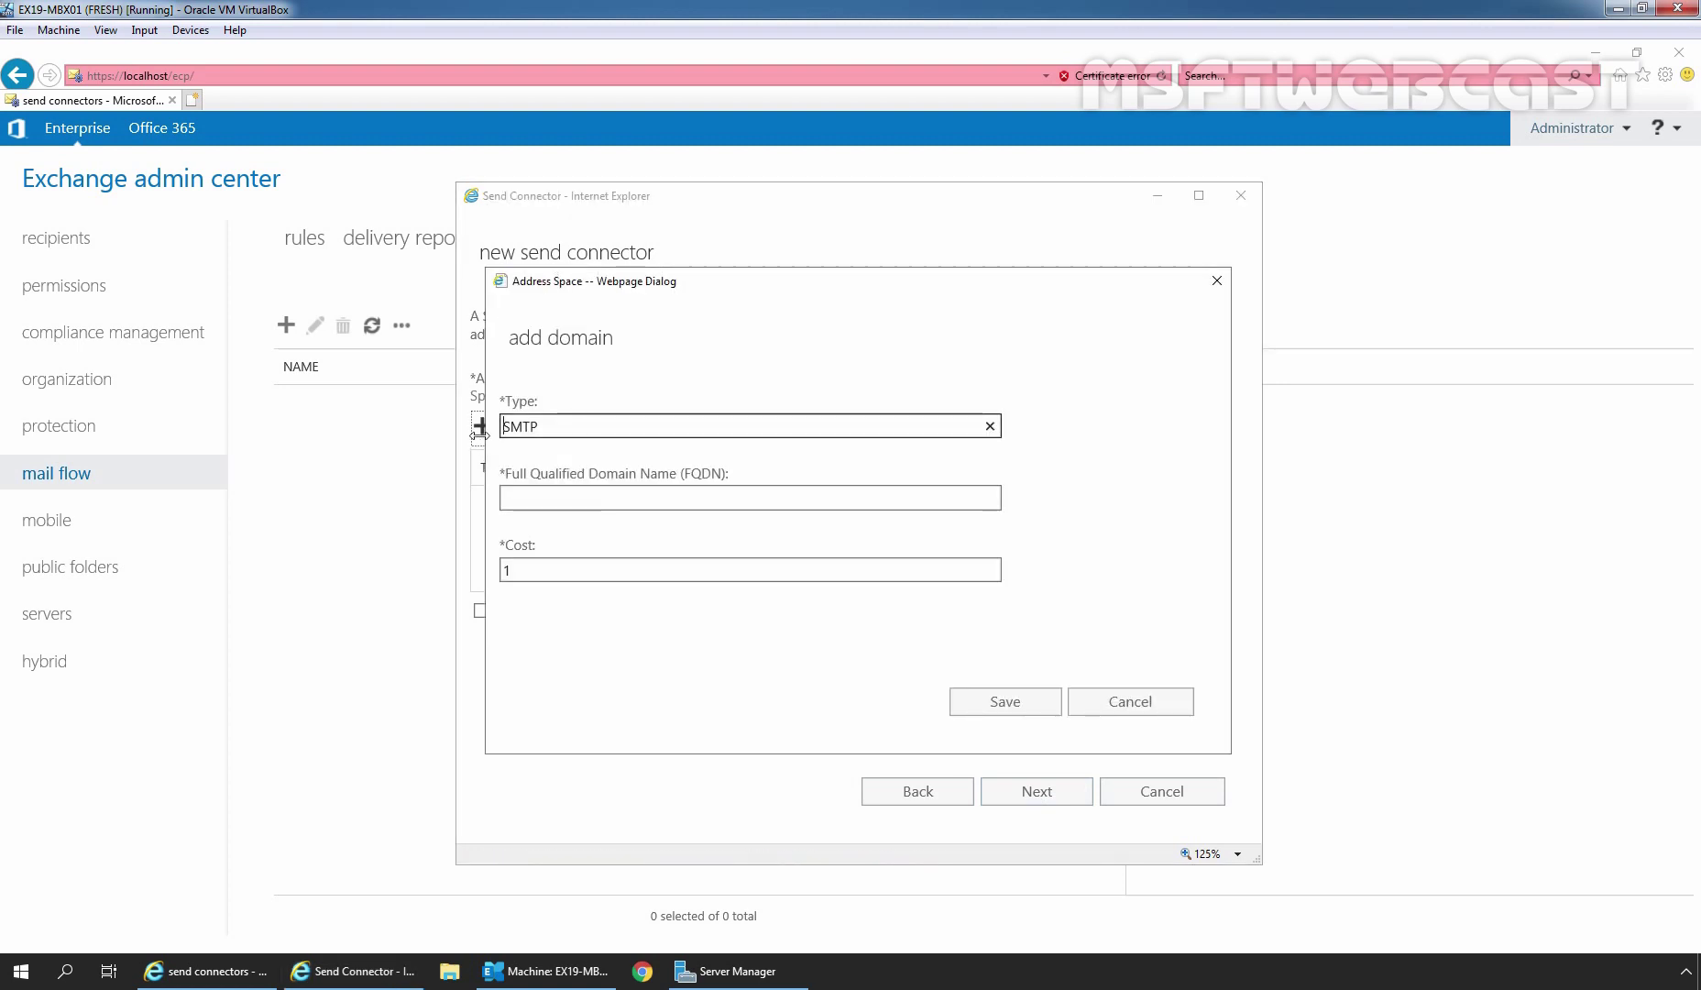
left_click(533, 498)
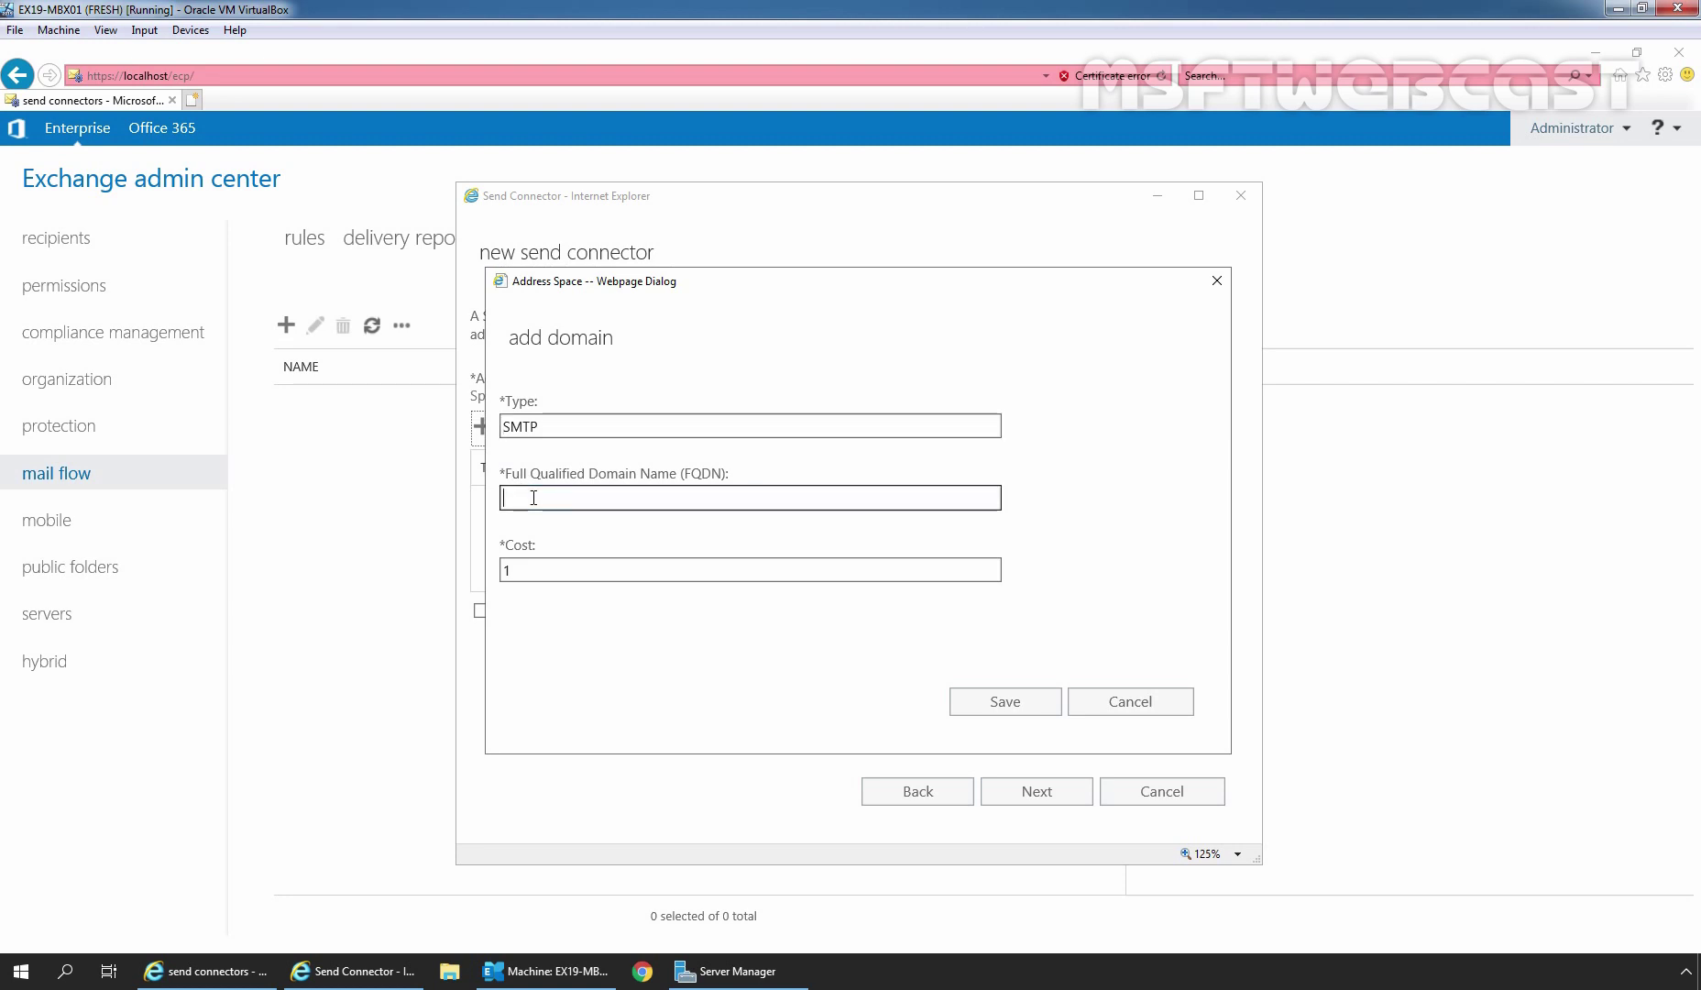
type("*")
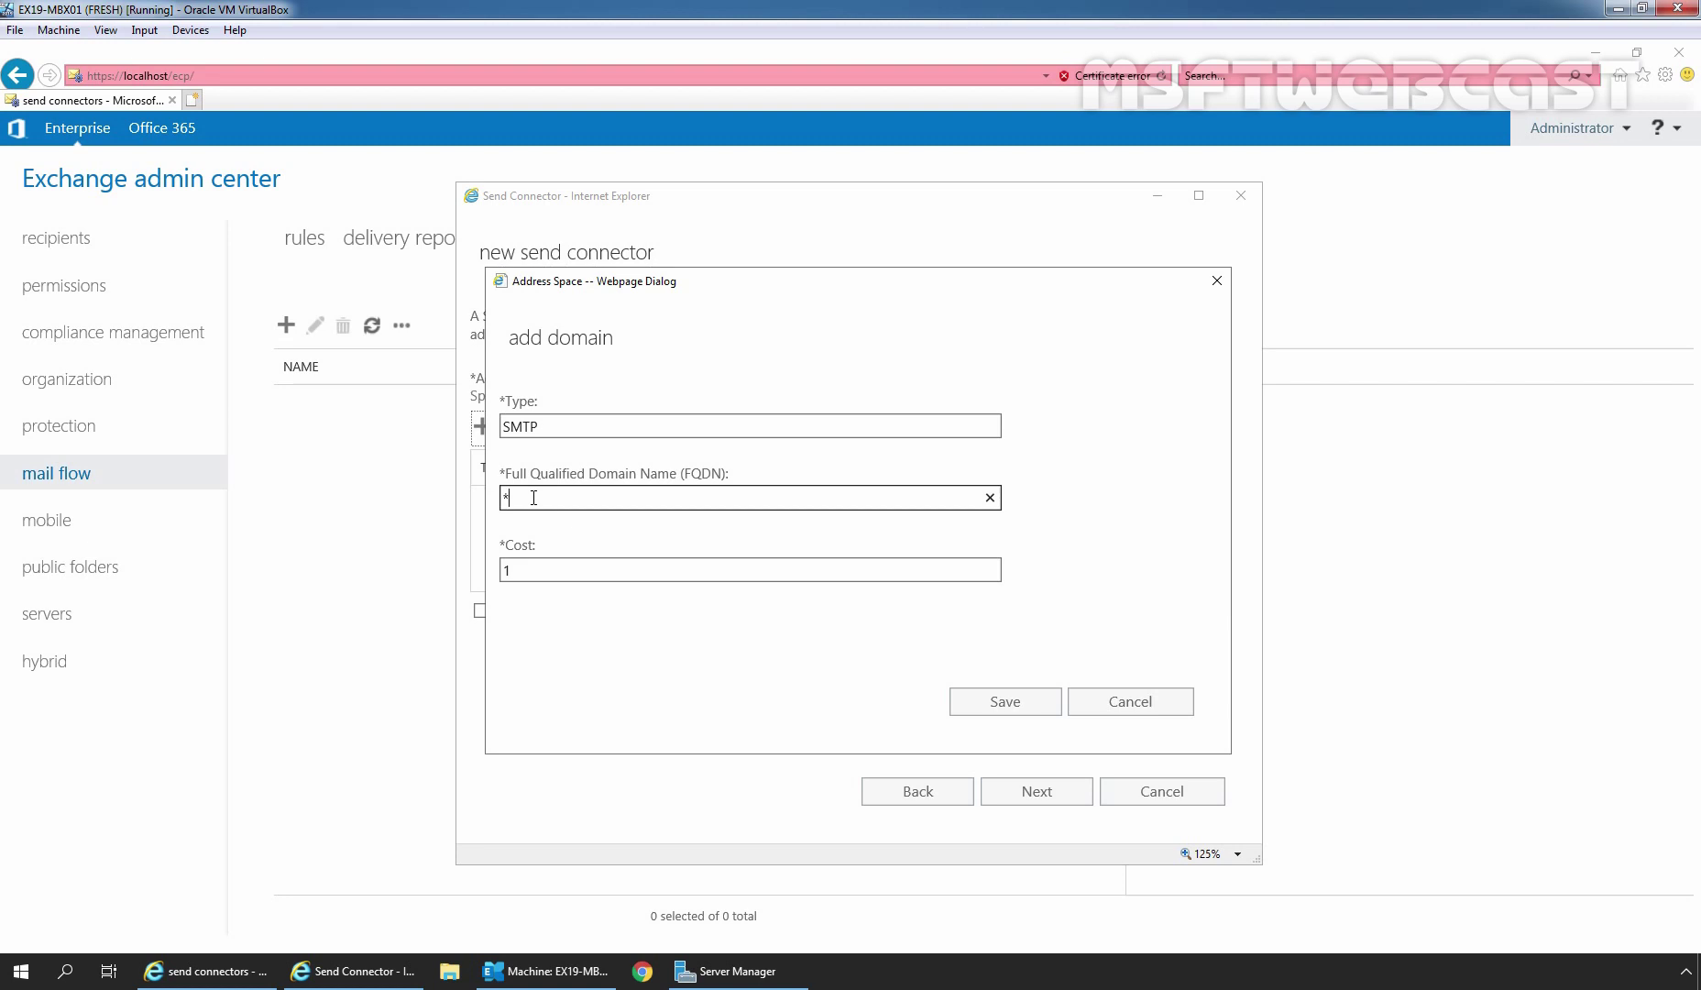
left_click(1009, 707)
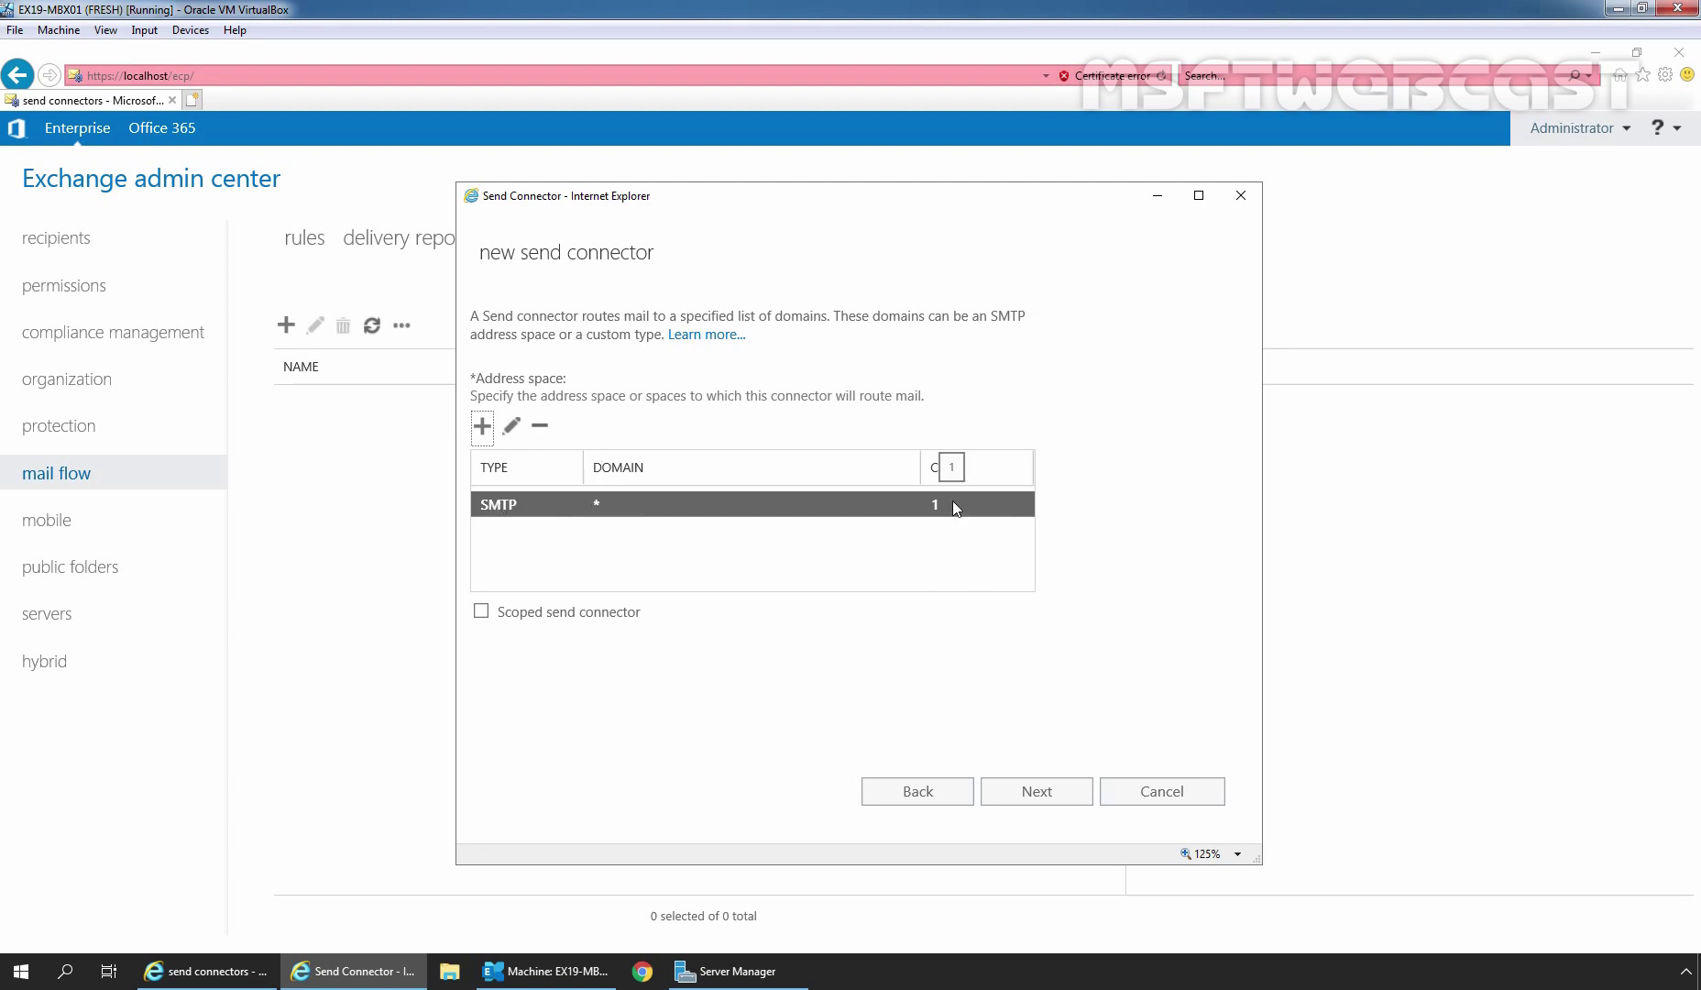
- Add EX19-MBX01 as the connector's source server
left_click(1042, 793)
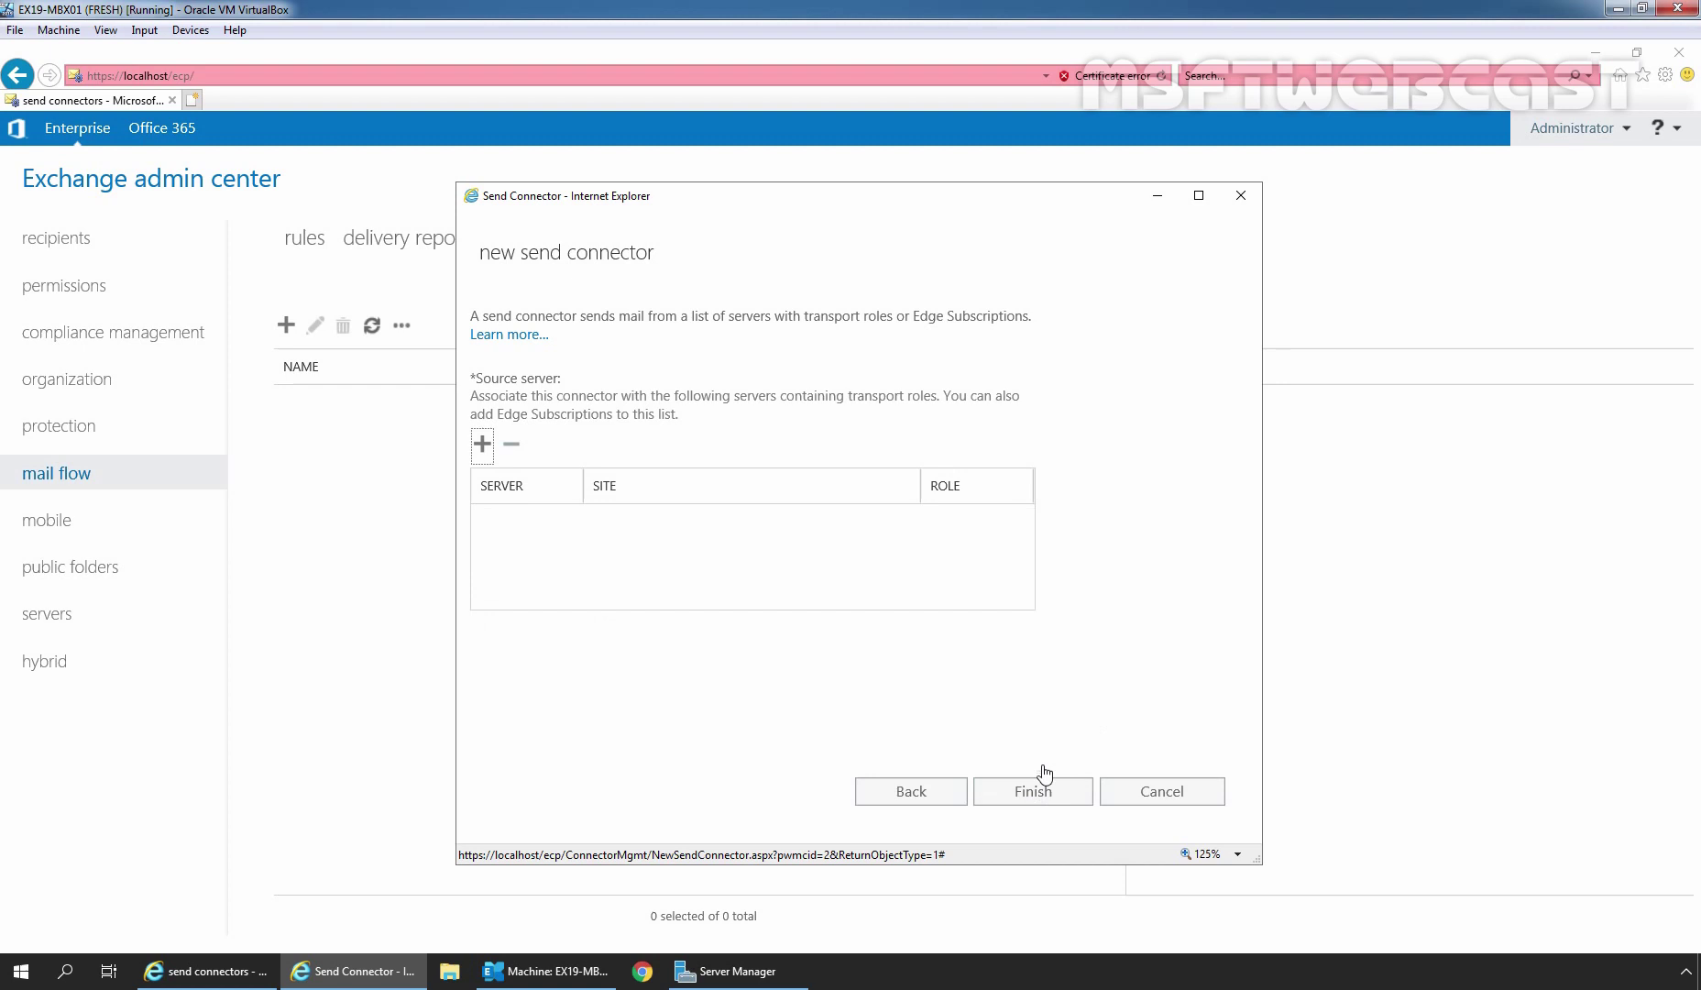
left_click(481, 445)
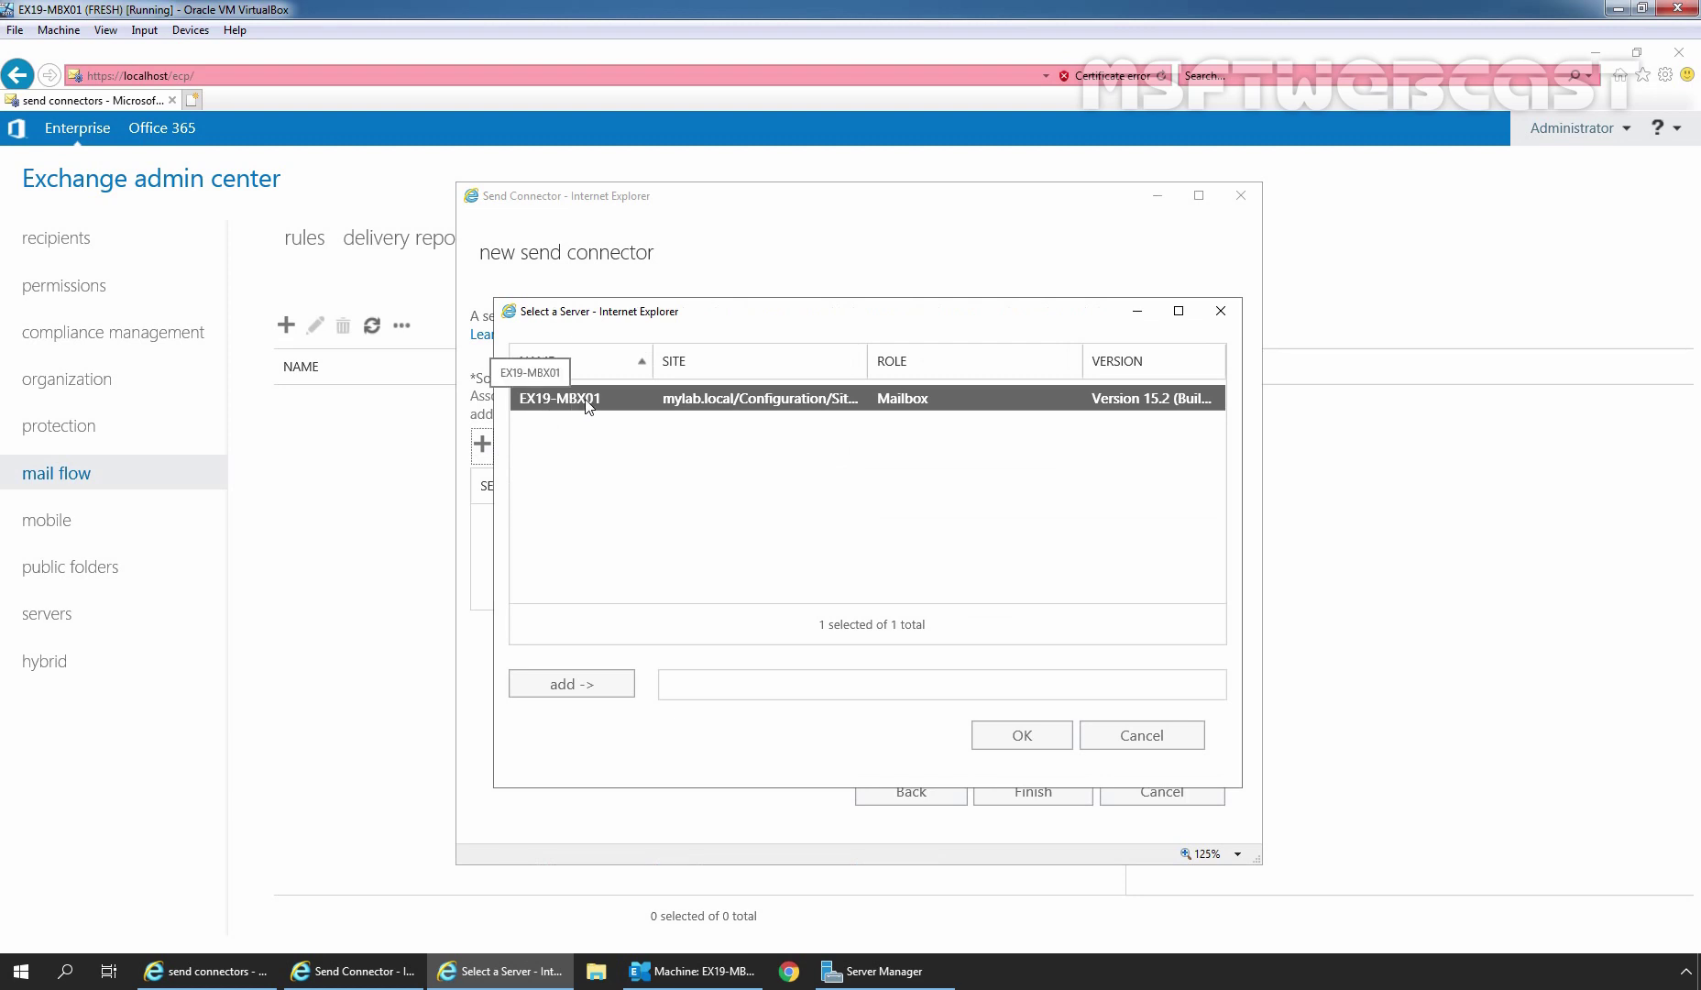
left_click(568, 690)
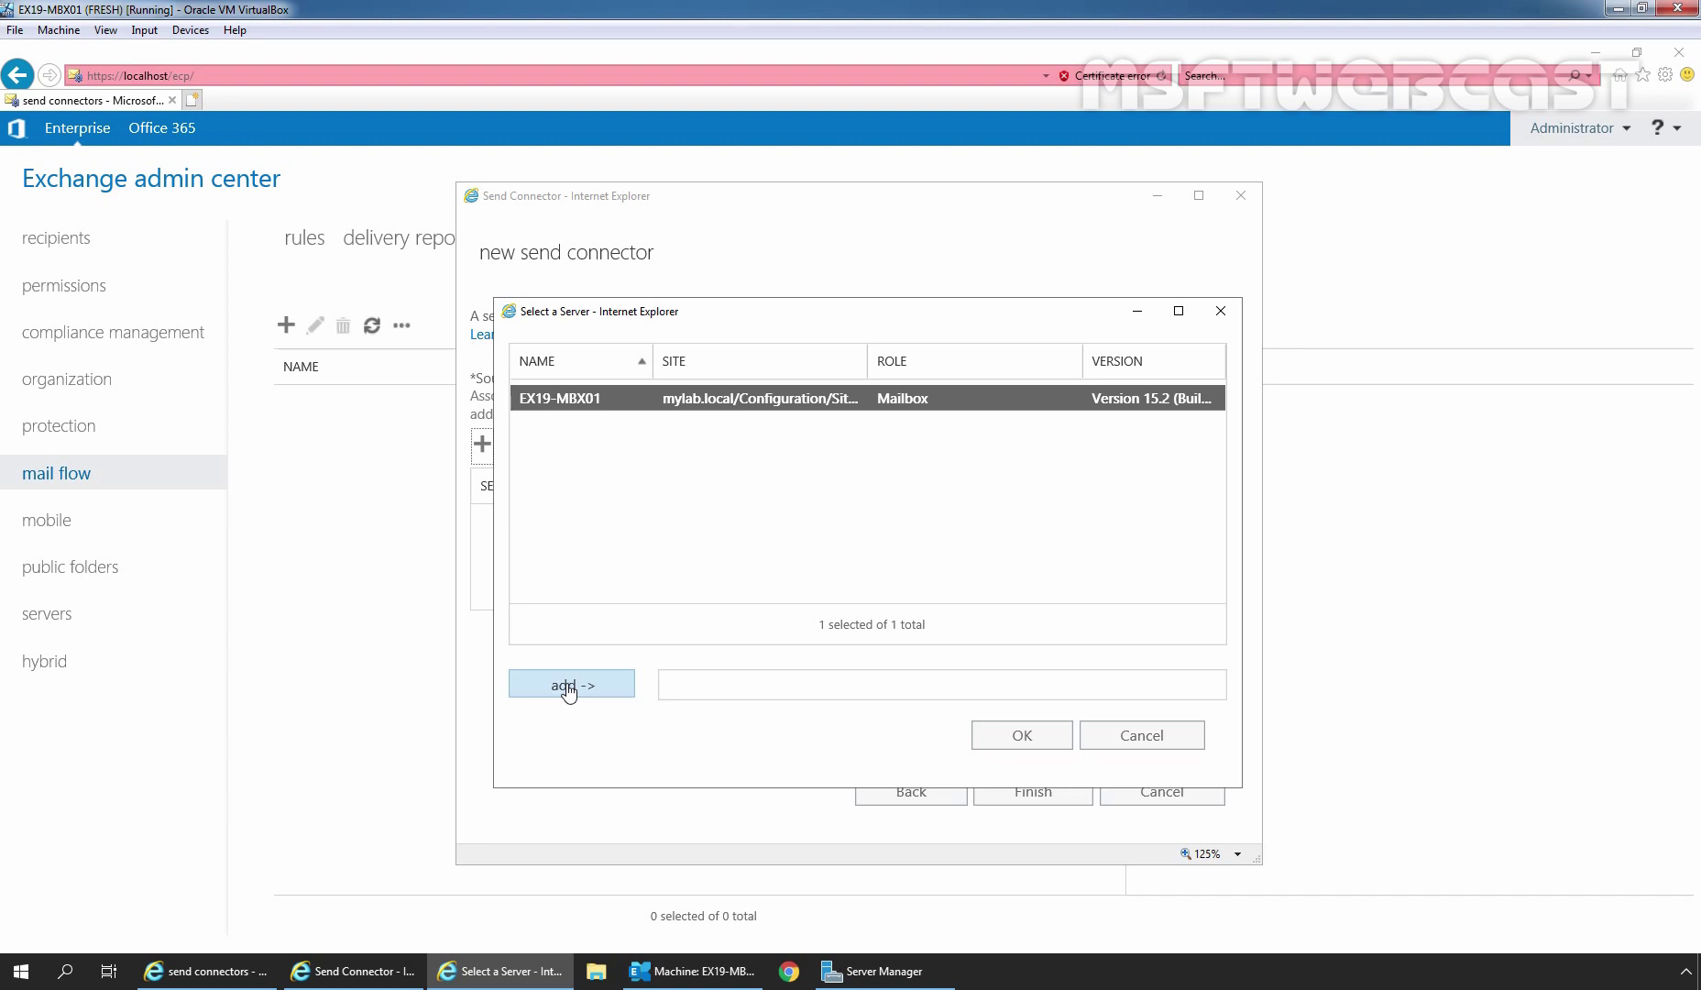
left_click(1021, 742)
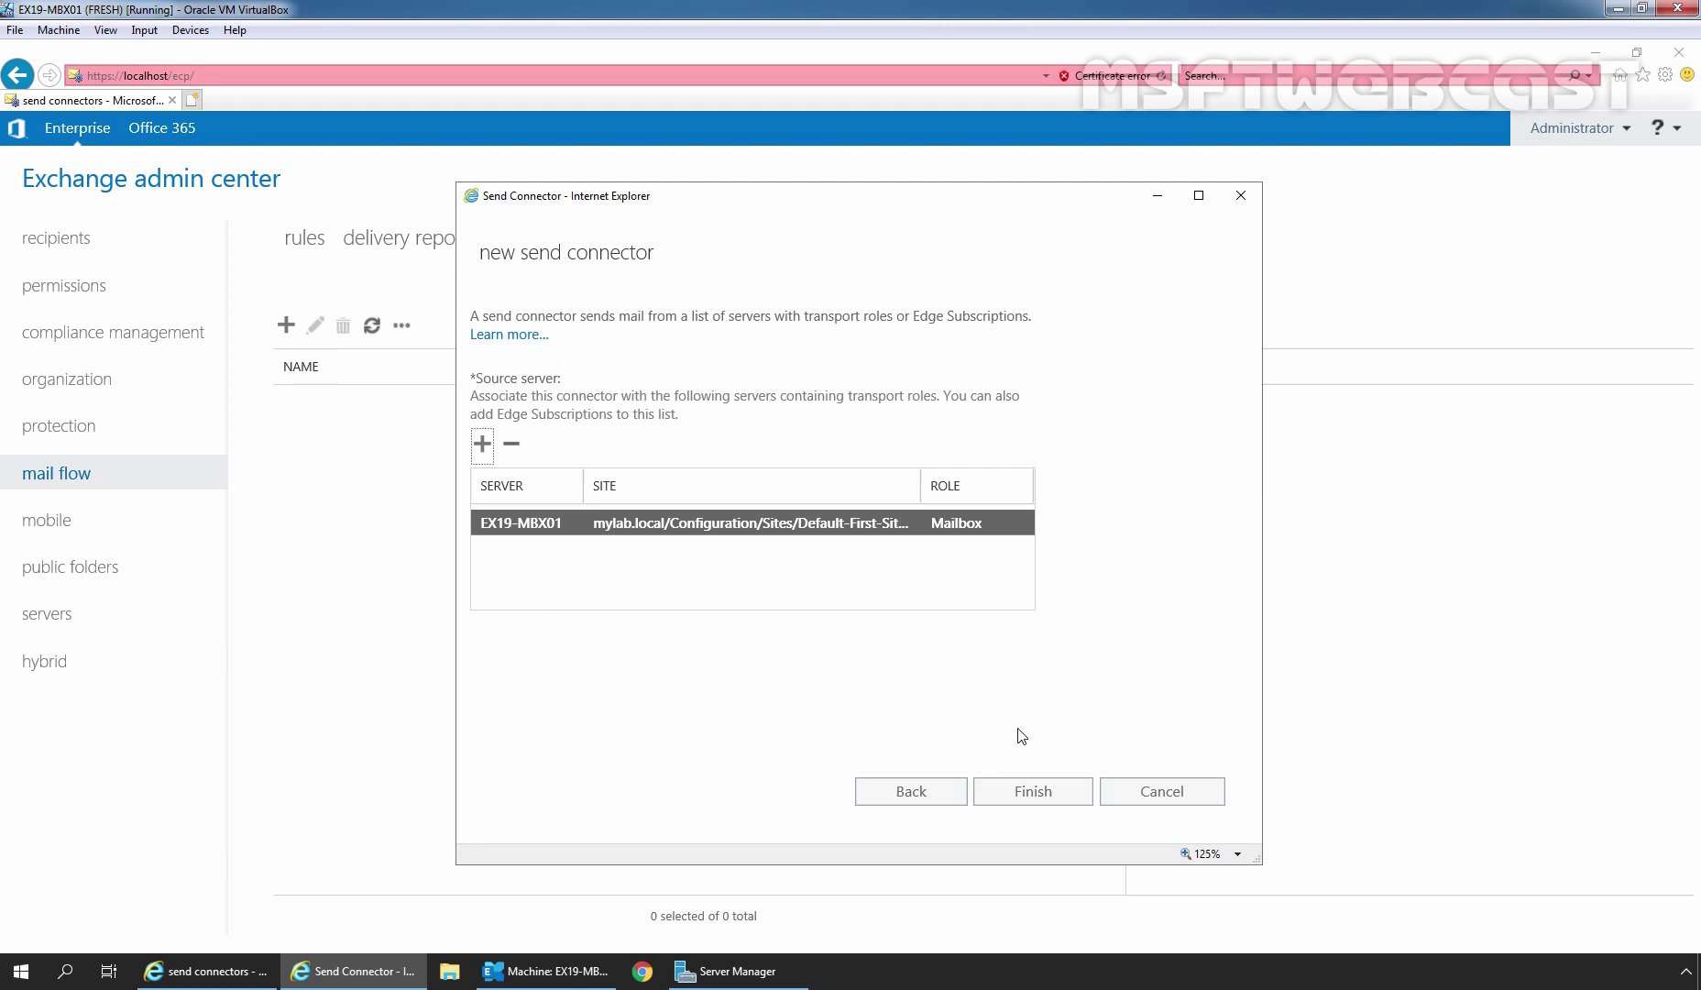
left_click(482, 445)
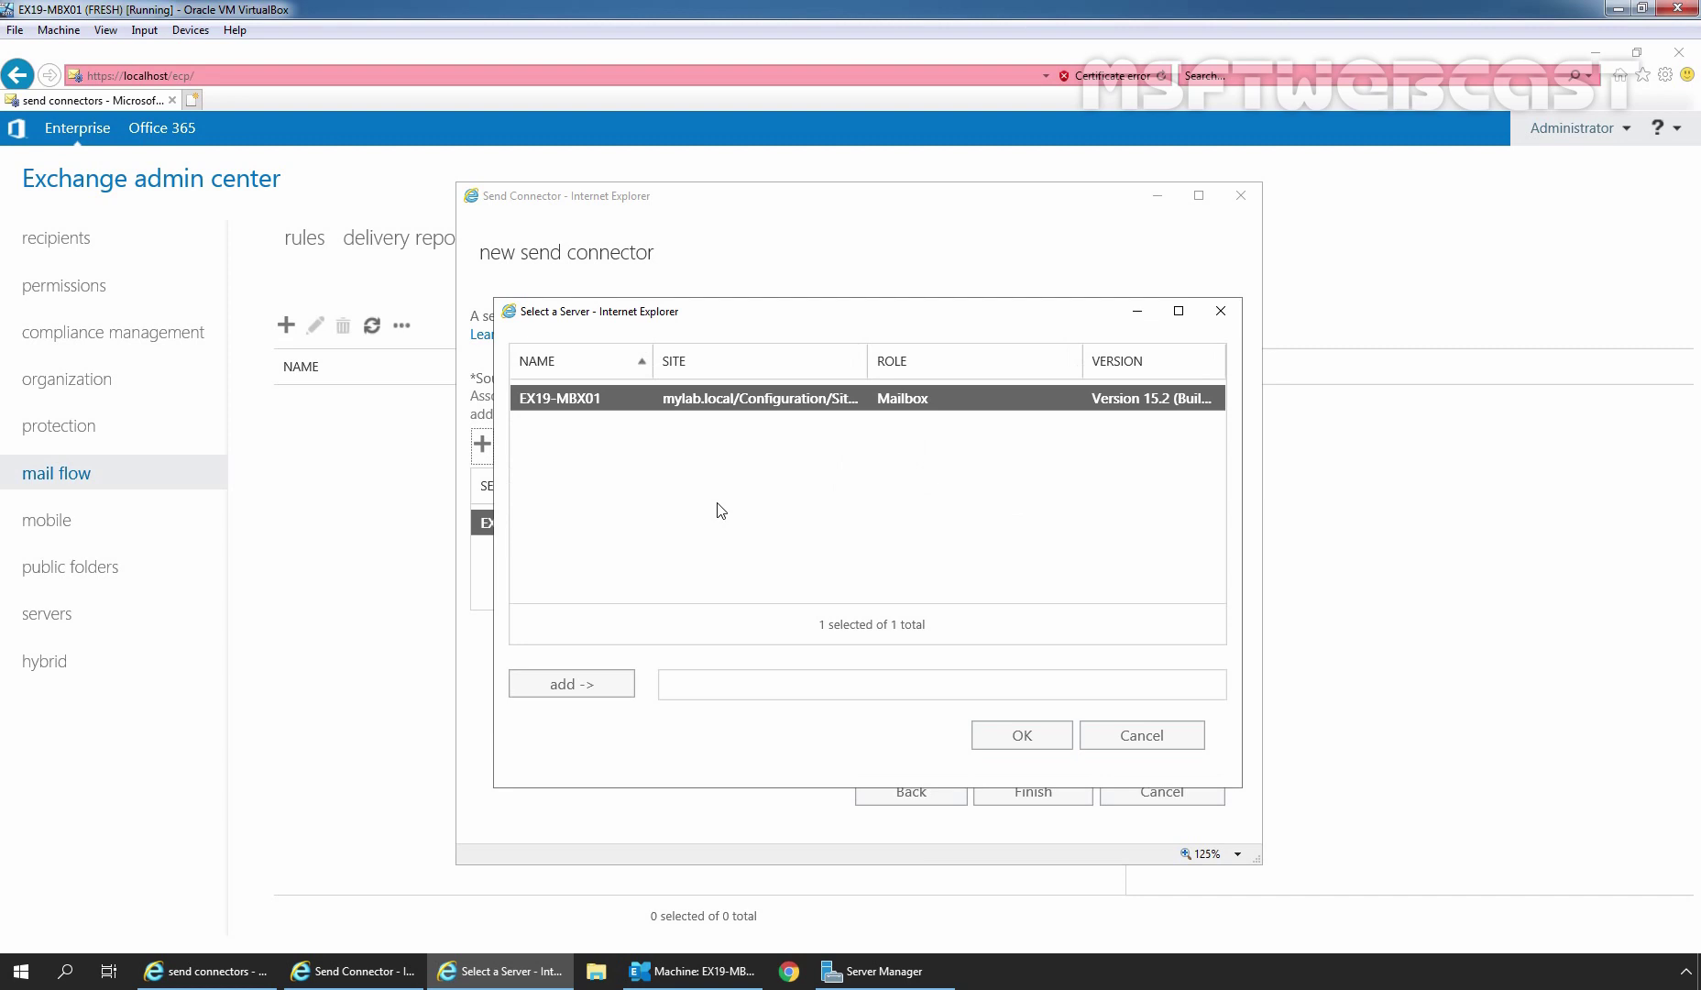
left_click(1142, 735)
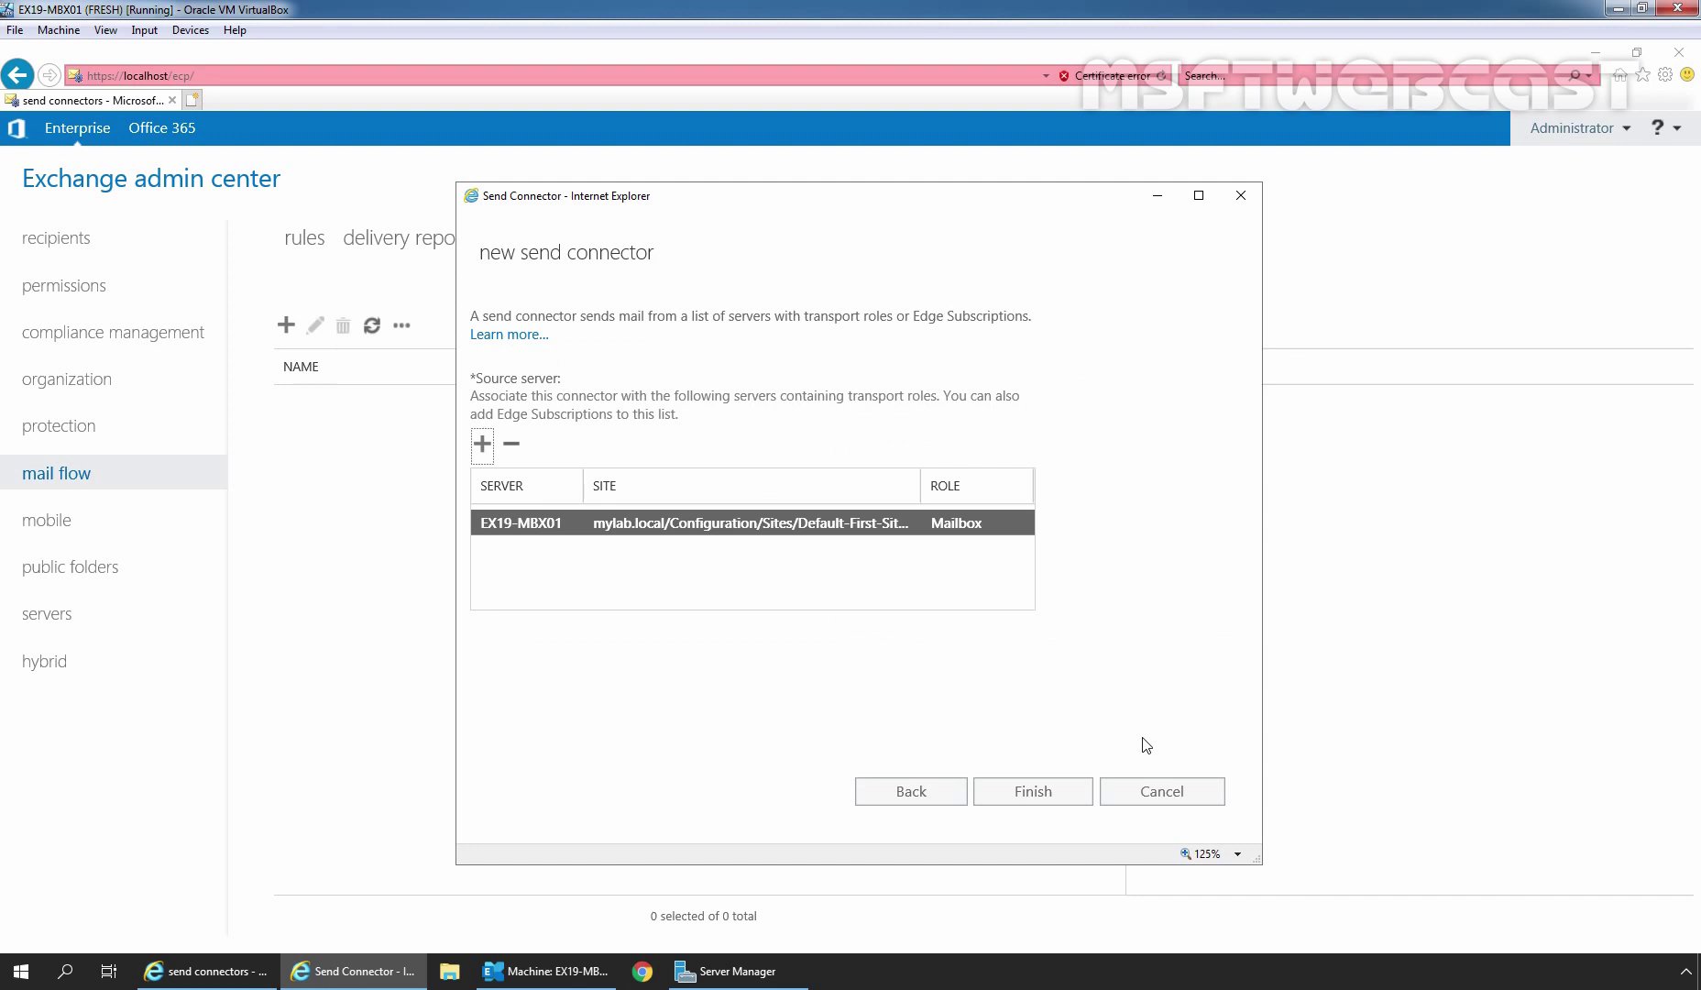
- Finish the wizard, then review the connector's delivery and scoping settings and save them unchanged
left_click(1033, 792)
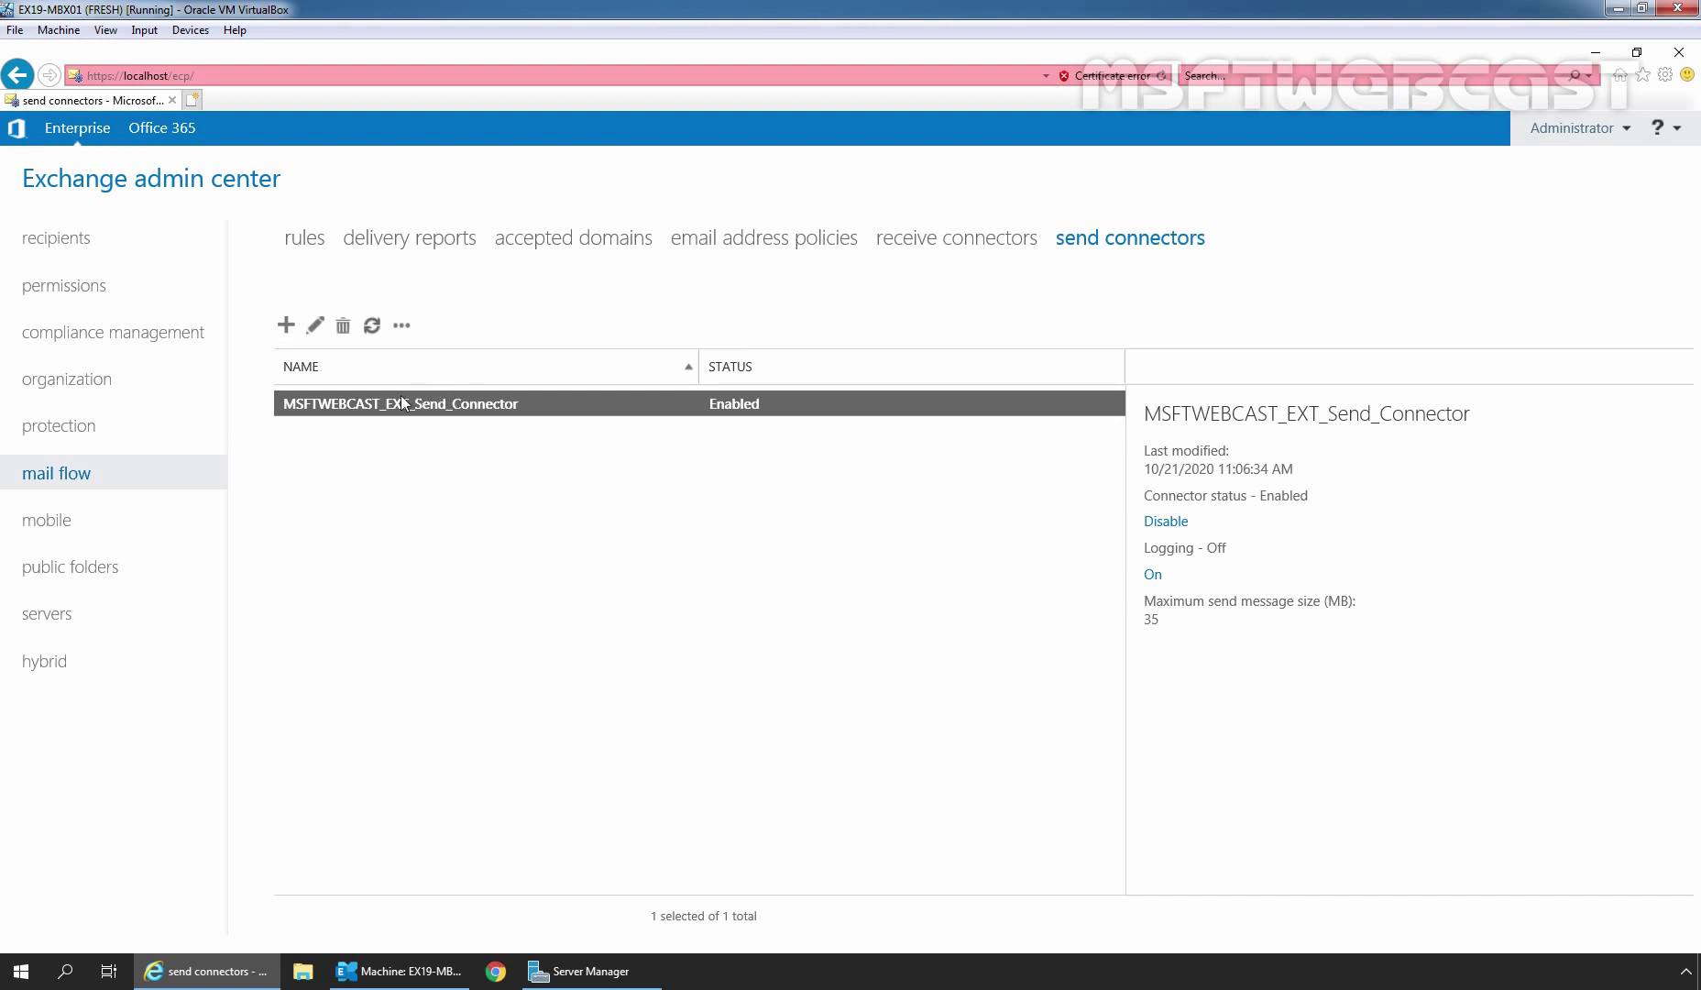
left_click(315, 327)
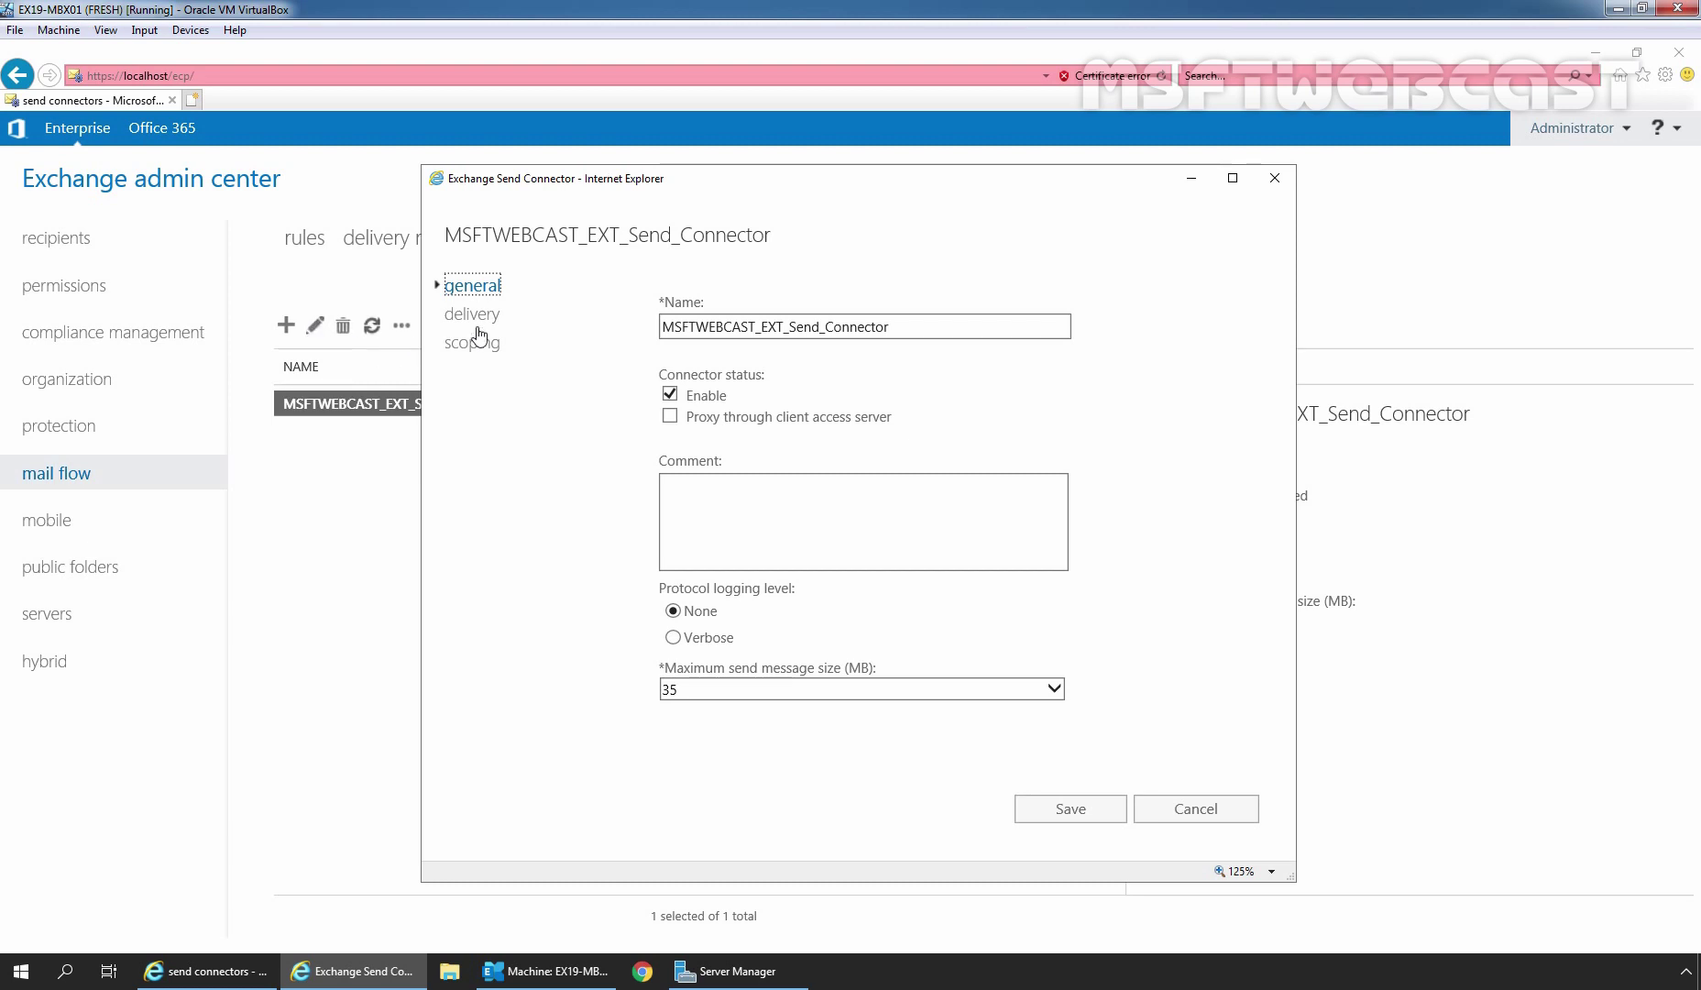
left_click(488, 325)
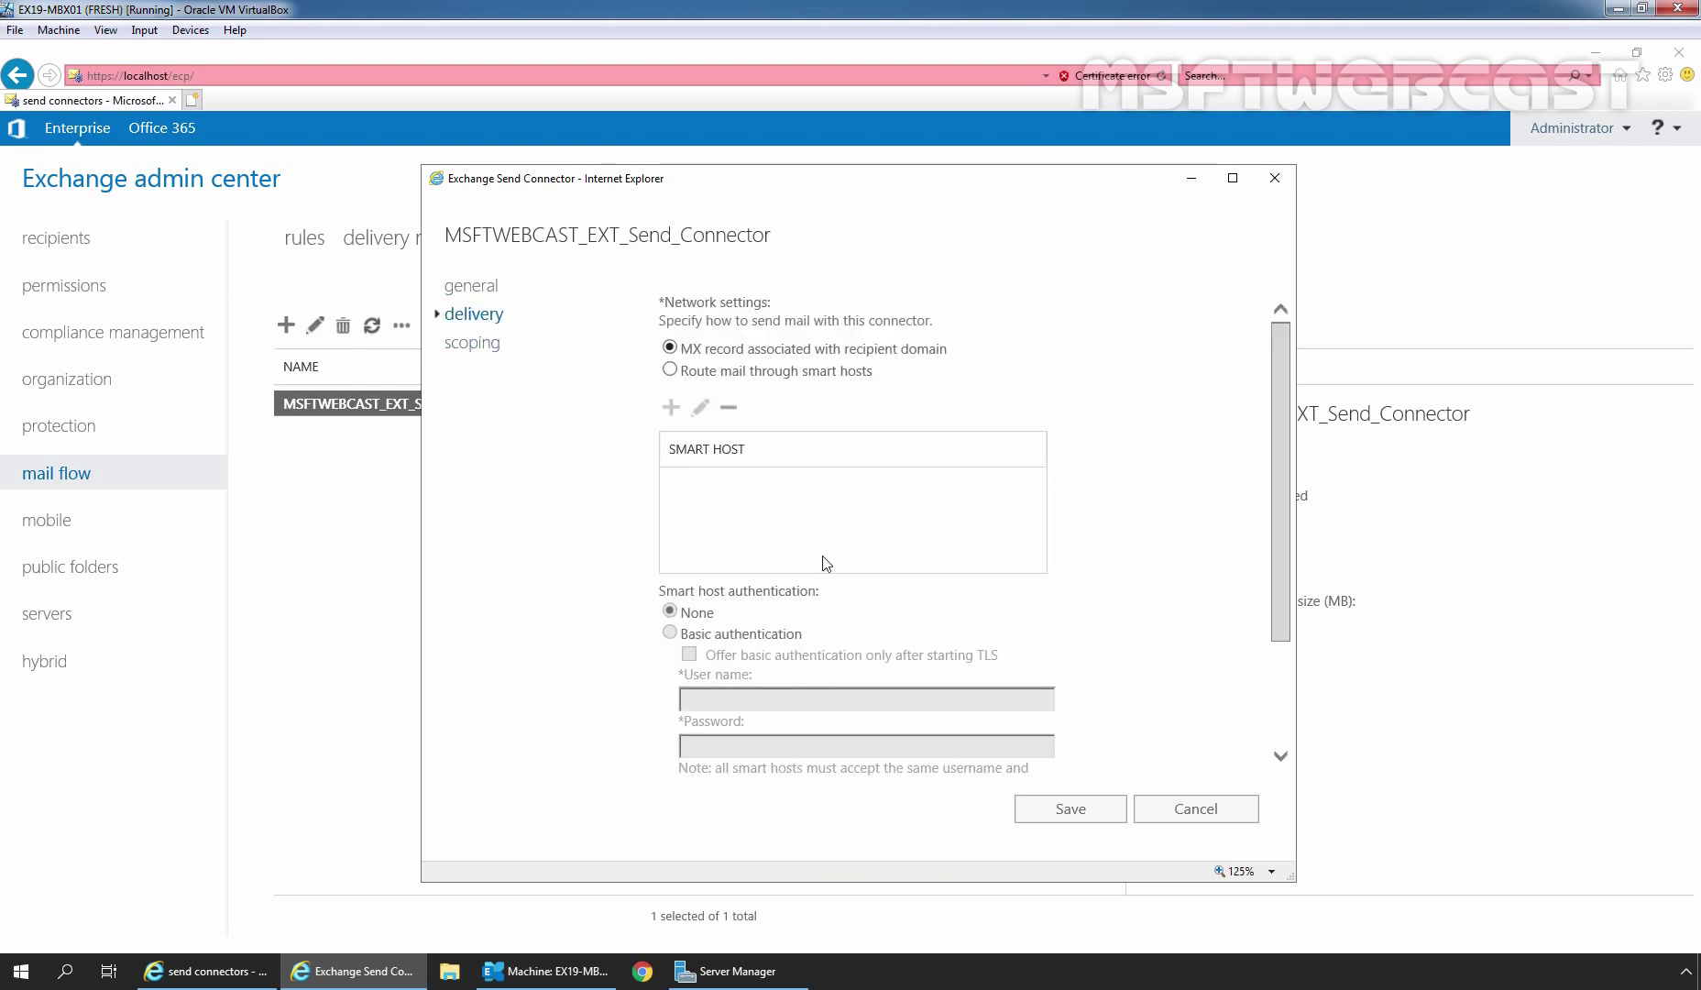
left_click(471, 344)
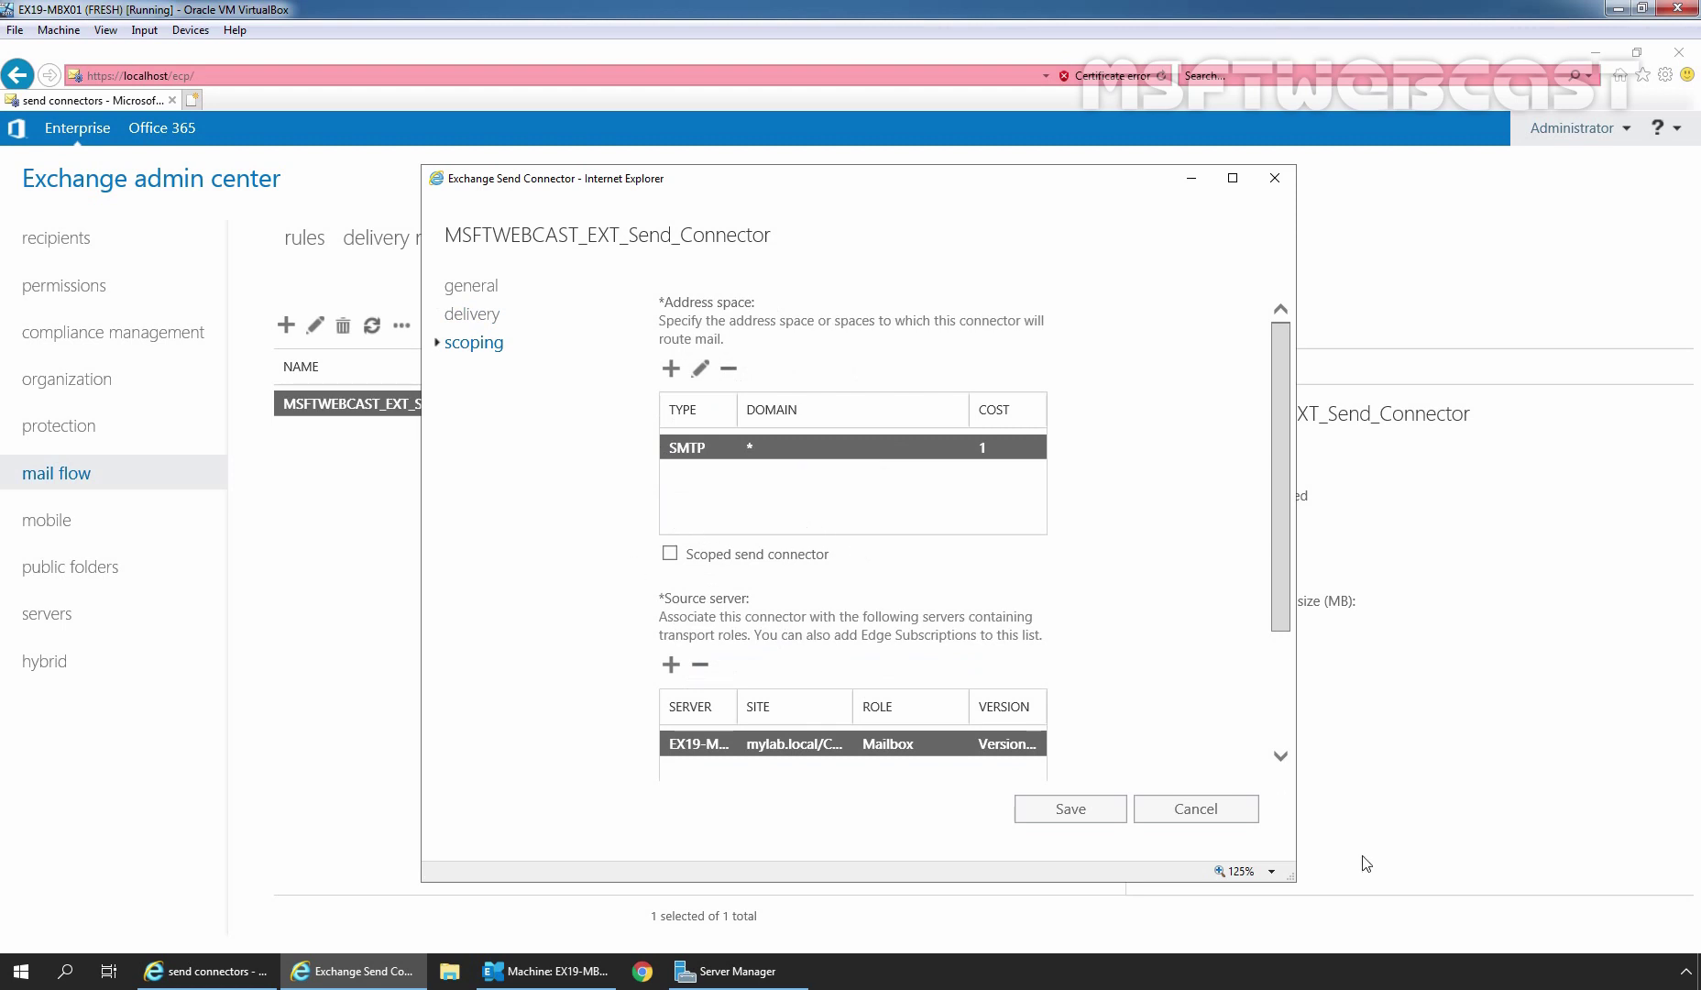
left_click(1071, 810)
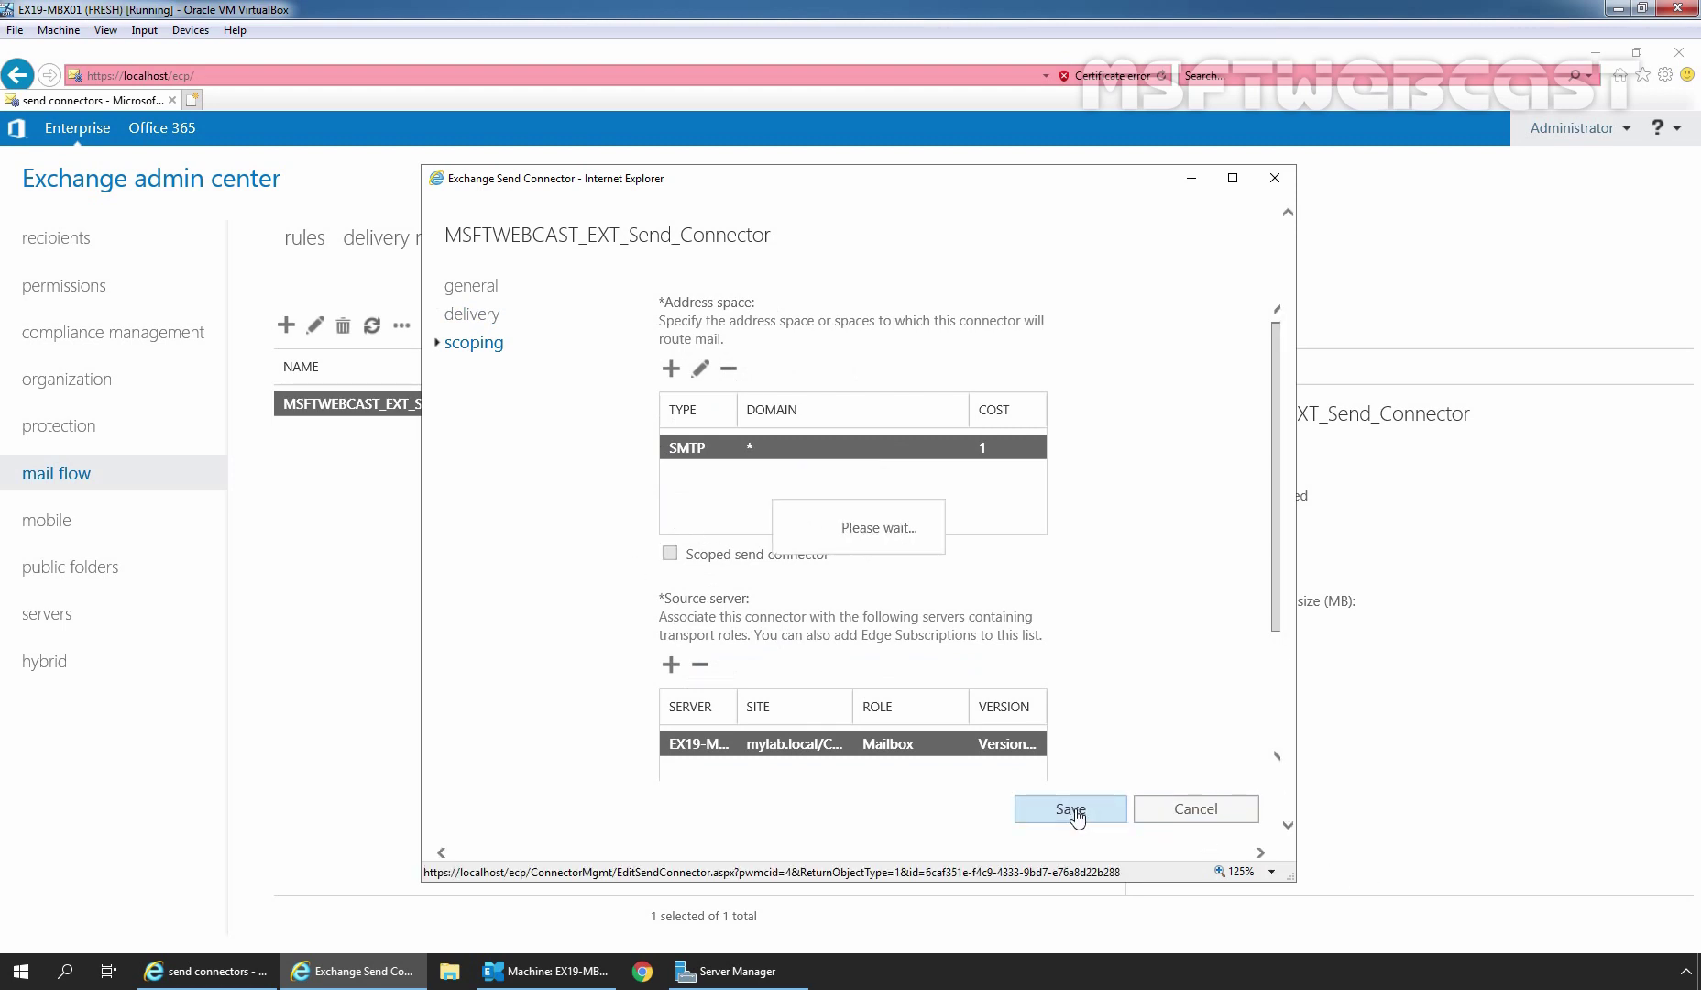